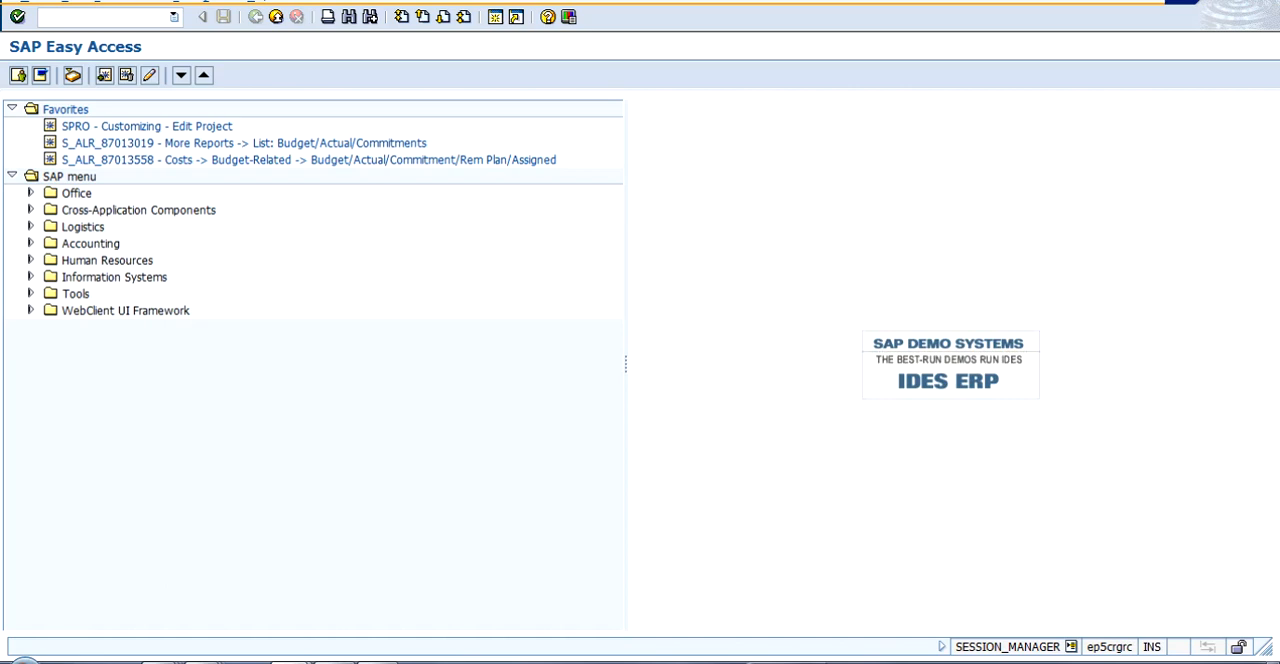
- Run transaction spro and display the SAP Reference IMG
text(ds)
key(BackSpace)
key(BackSpace)
text(spro)
key(Return)
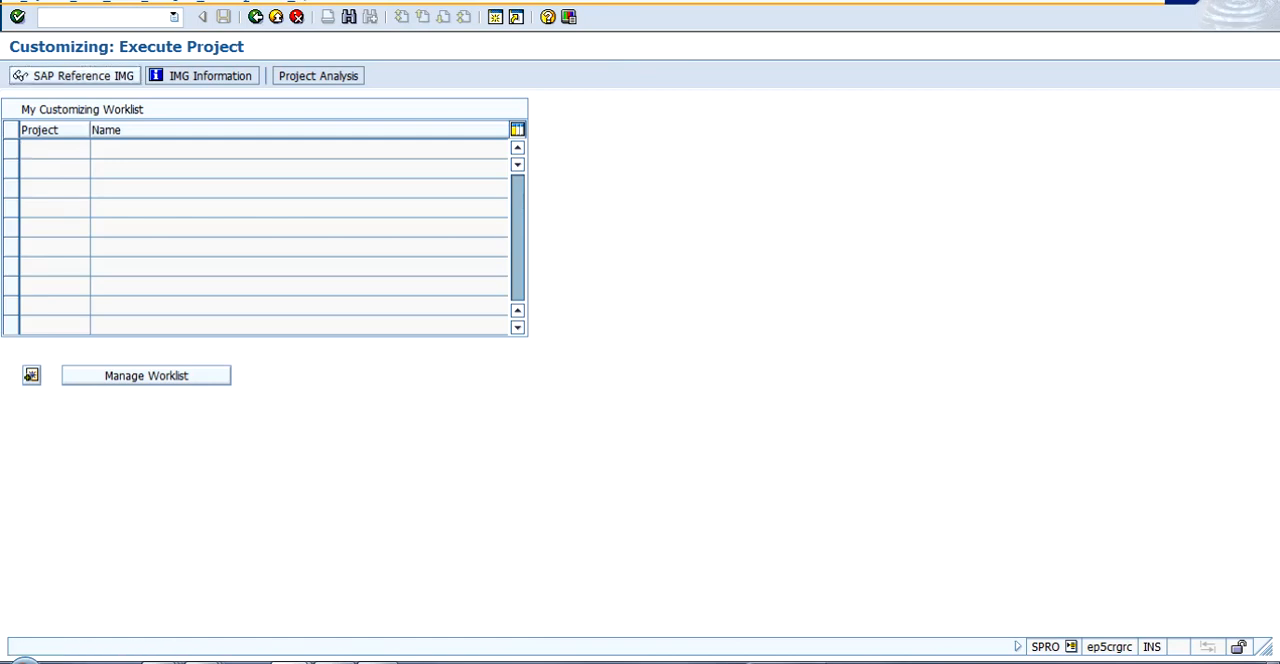
click(76, 76)
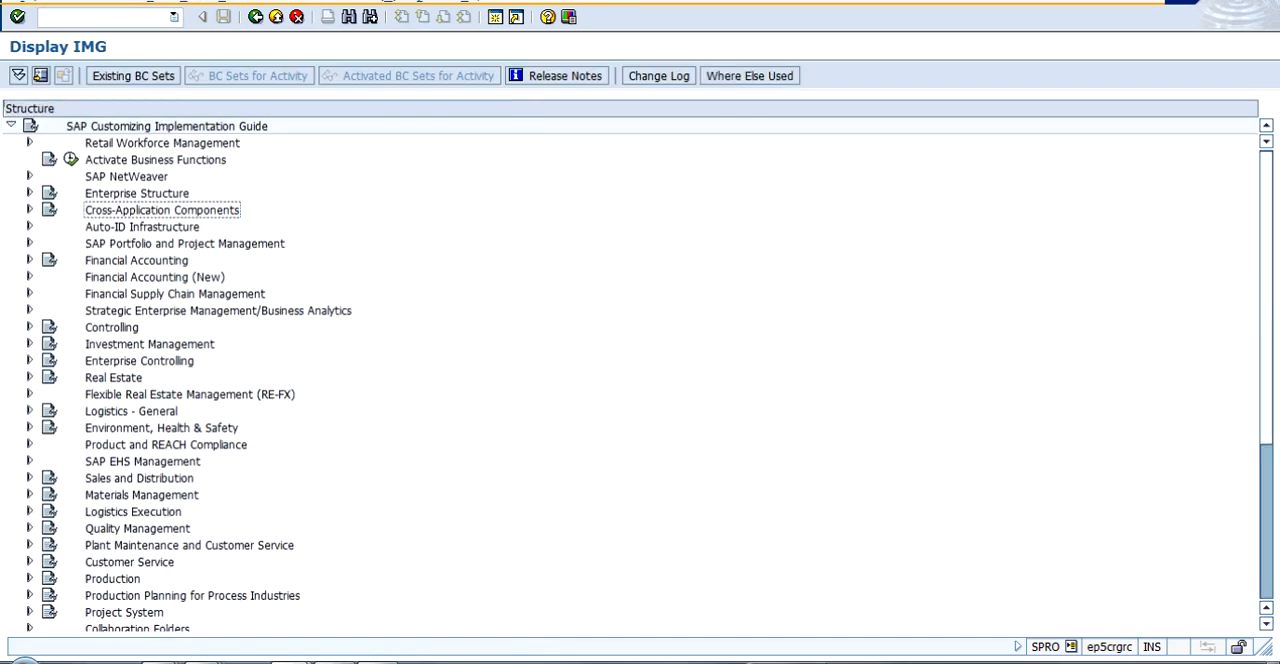
- Expand Controlling, Profitability Analysis and its Planning node in the implementation guide
key(Down)
key(Down)
key(Down)
key(Down)
key(Down)
key(Down)
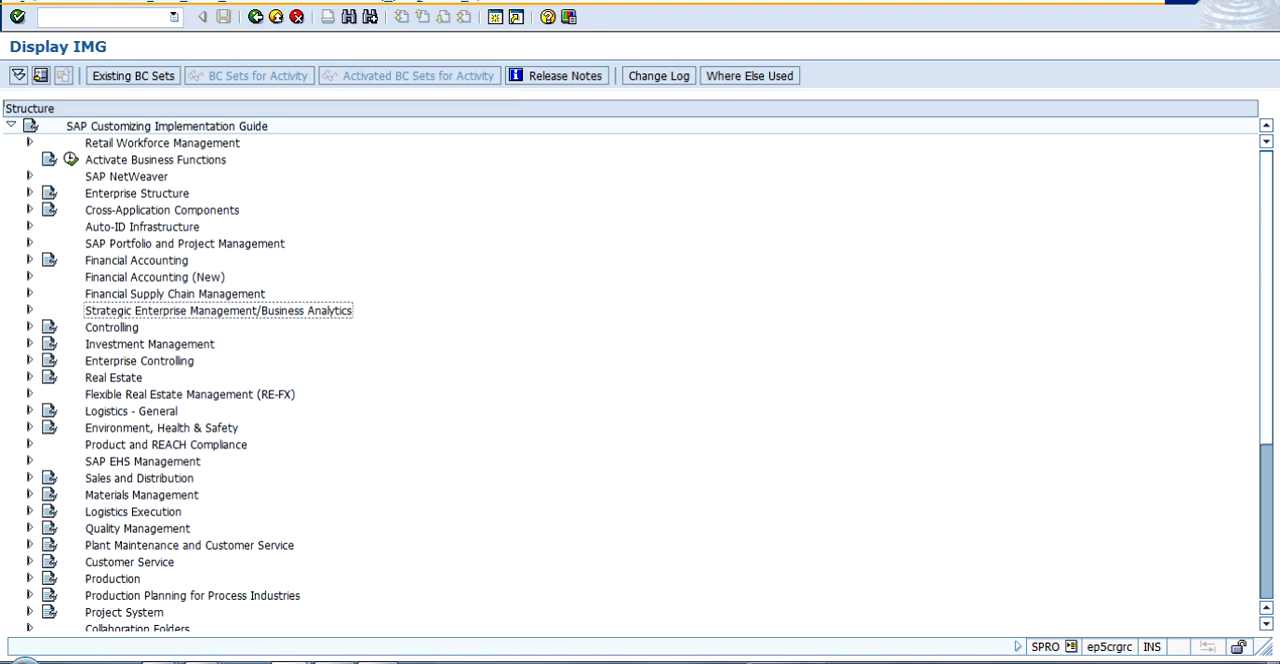
click(30, 327)
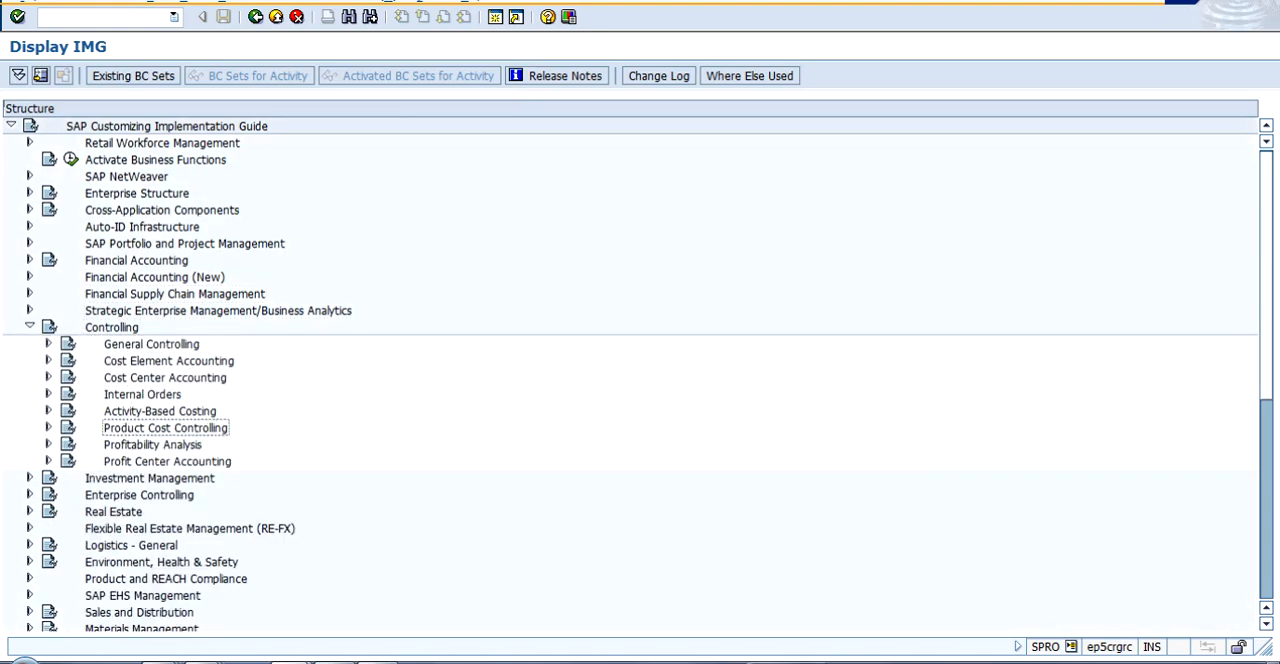
key(Down)
key(Right)
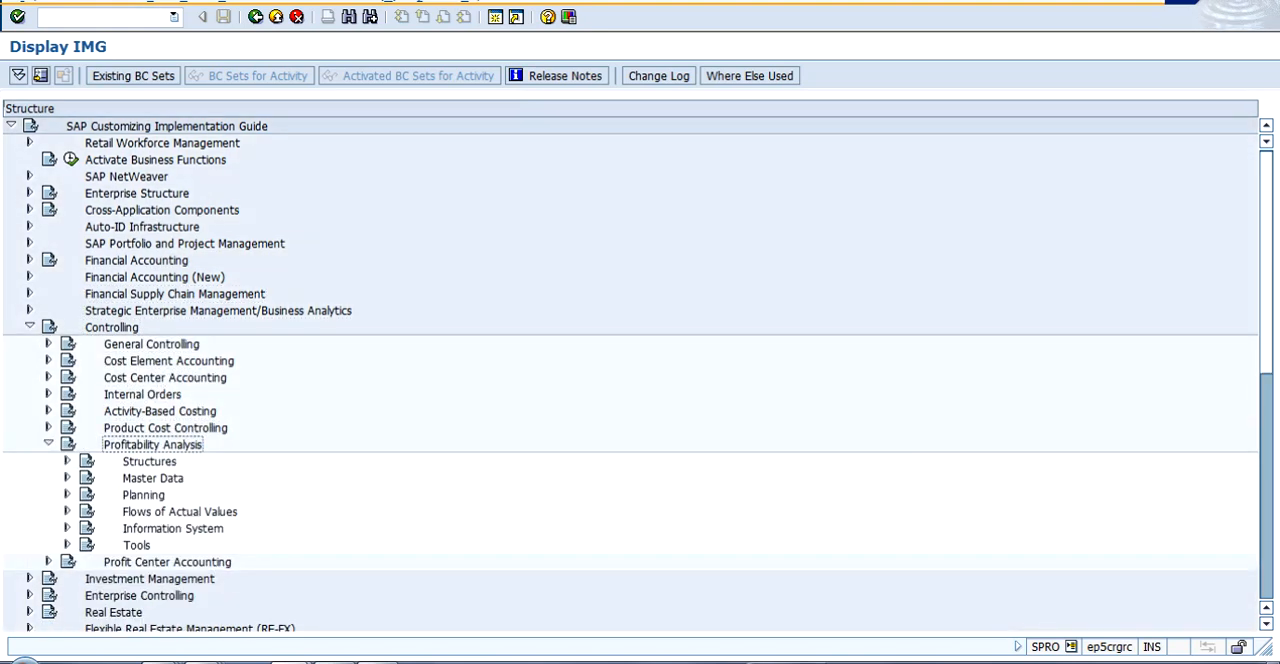
key(Down)
key(Down)
key(Down)
key(Right)
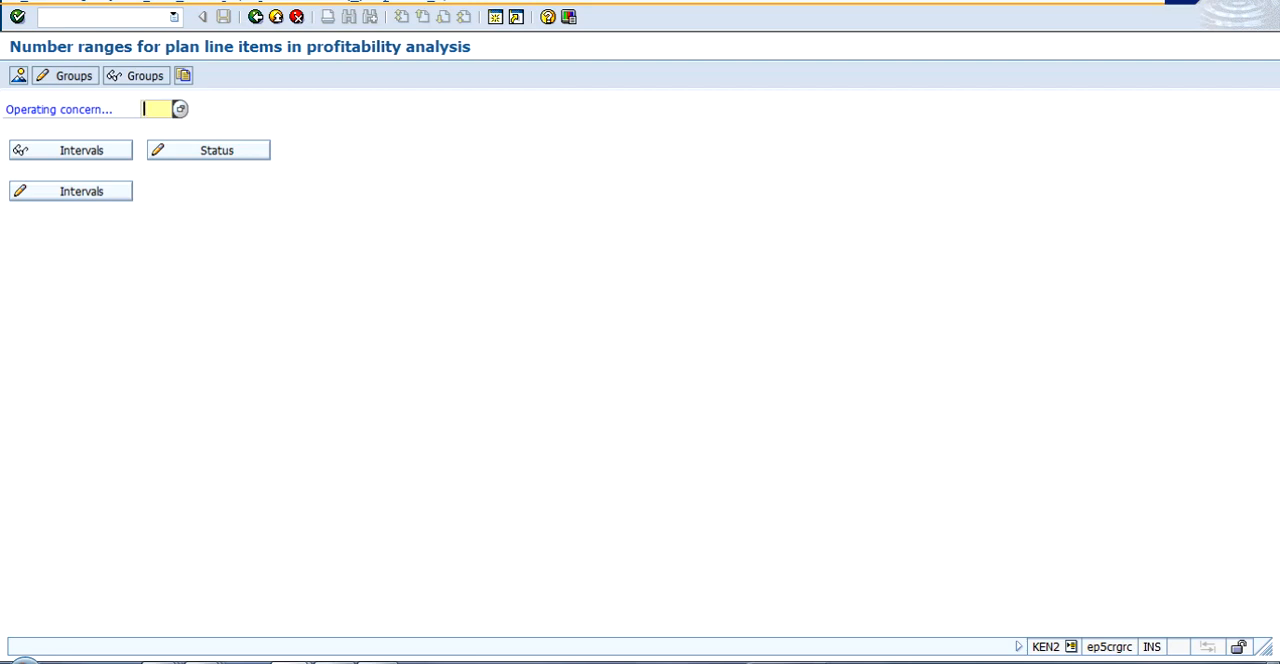
- Enter IDEA as the operating concern for the number ranges of plan line items in profitability analysis
text(IDEA)
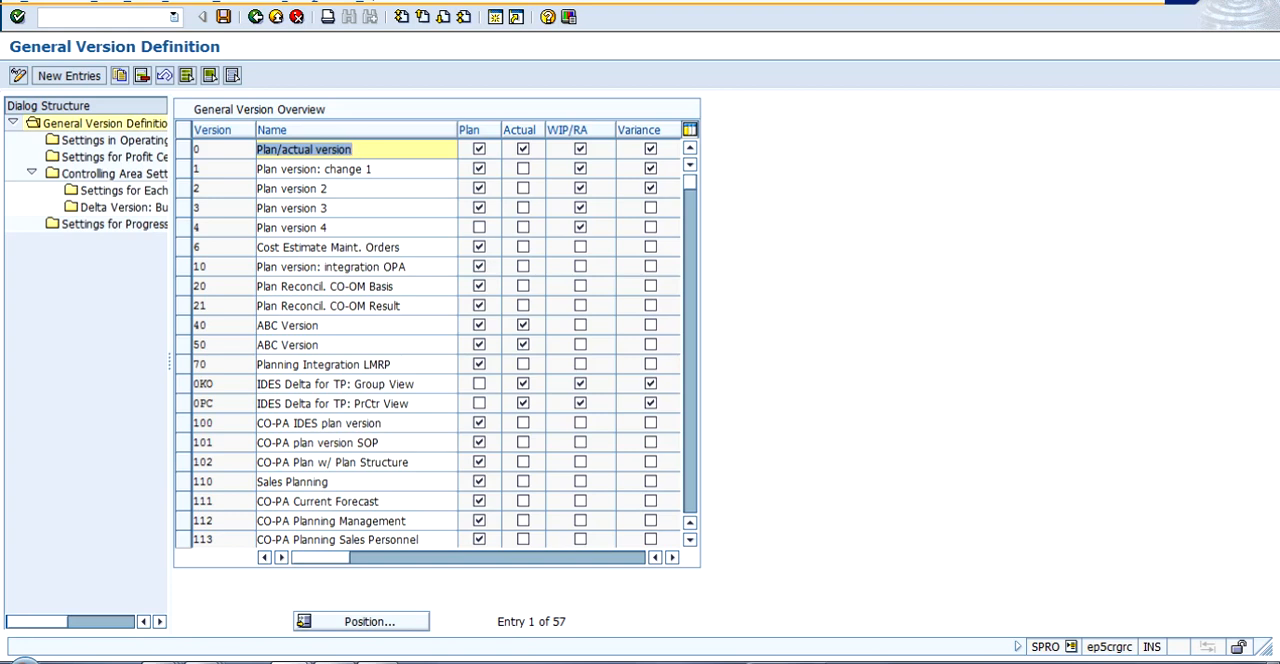
- Select version 100 (CO-PA IDES plan version), look over its attribute columns and open its Settings in Operating Concern
click(183, 423)
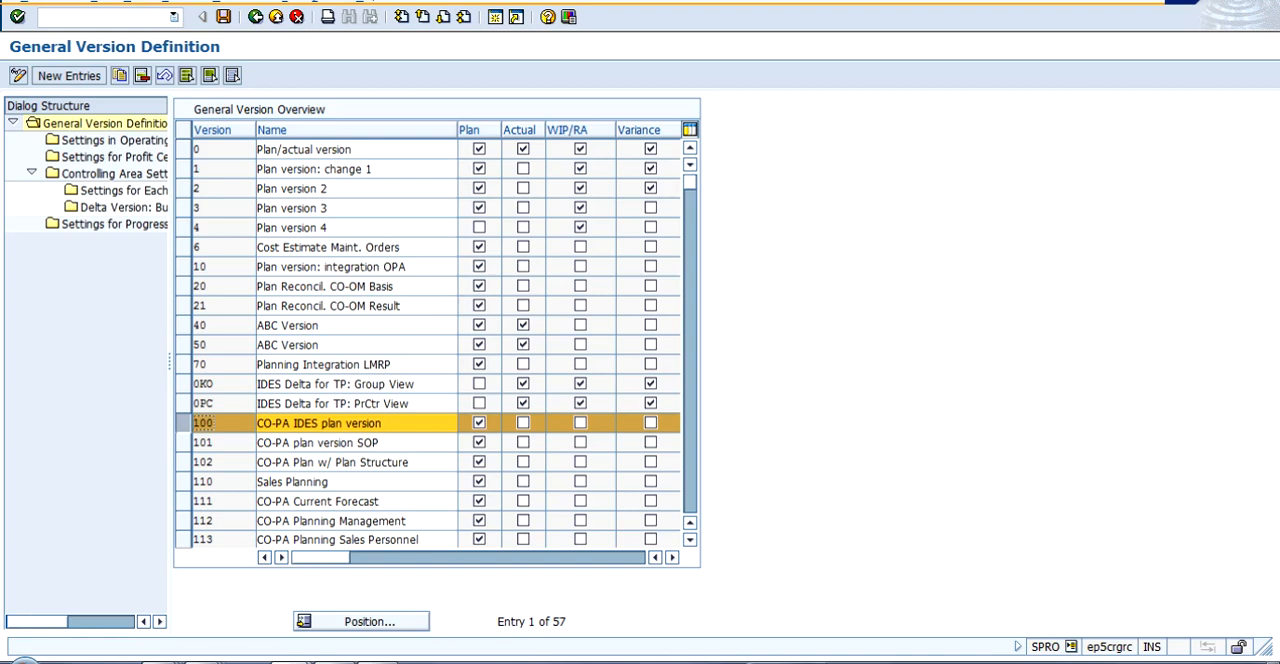
drag(320, 557, 452, 557)
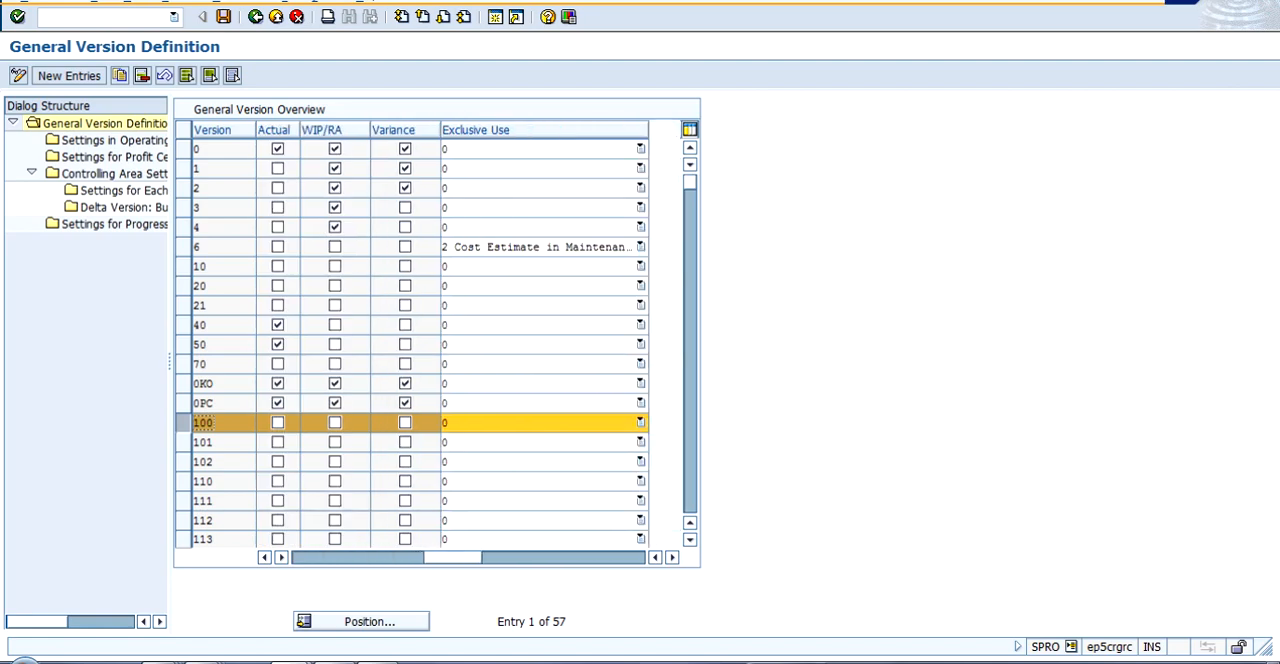
drag(452, 557, 320, 557)
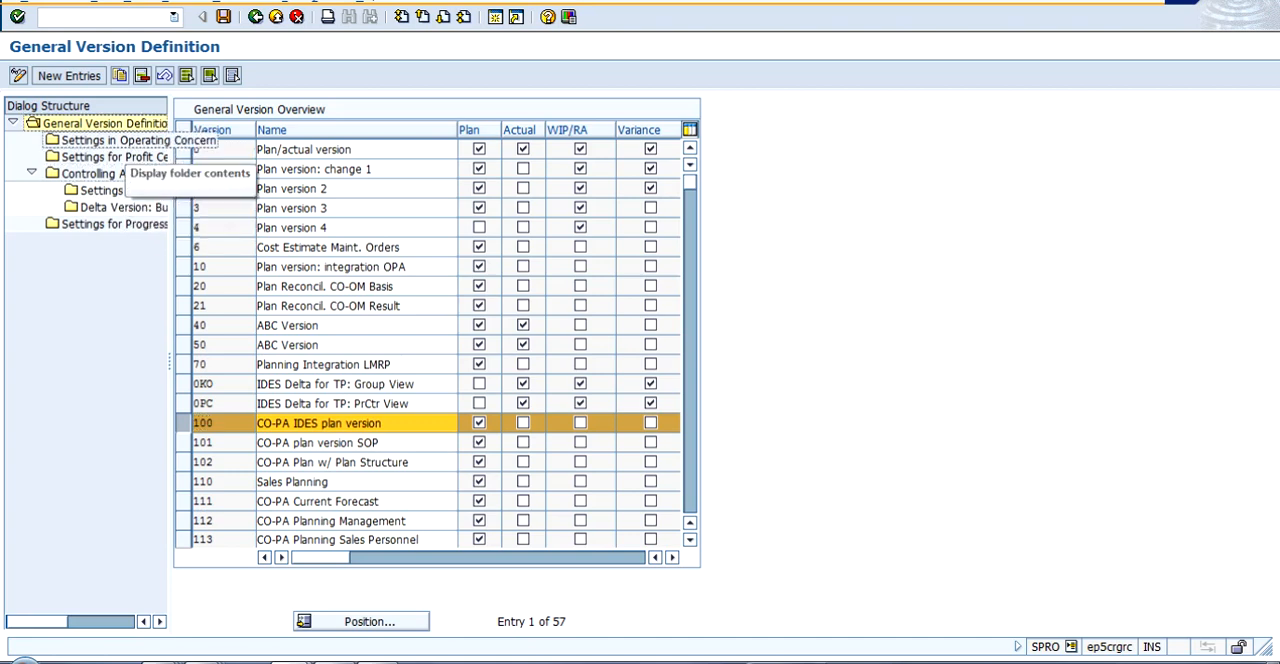
double_click(110, 140)
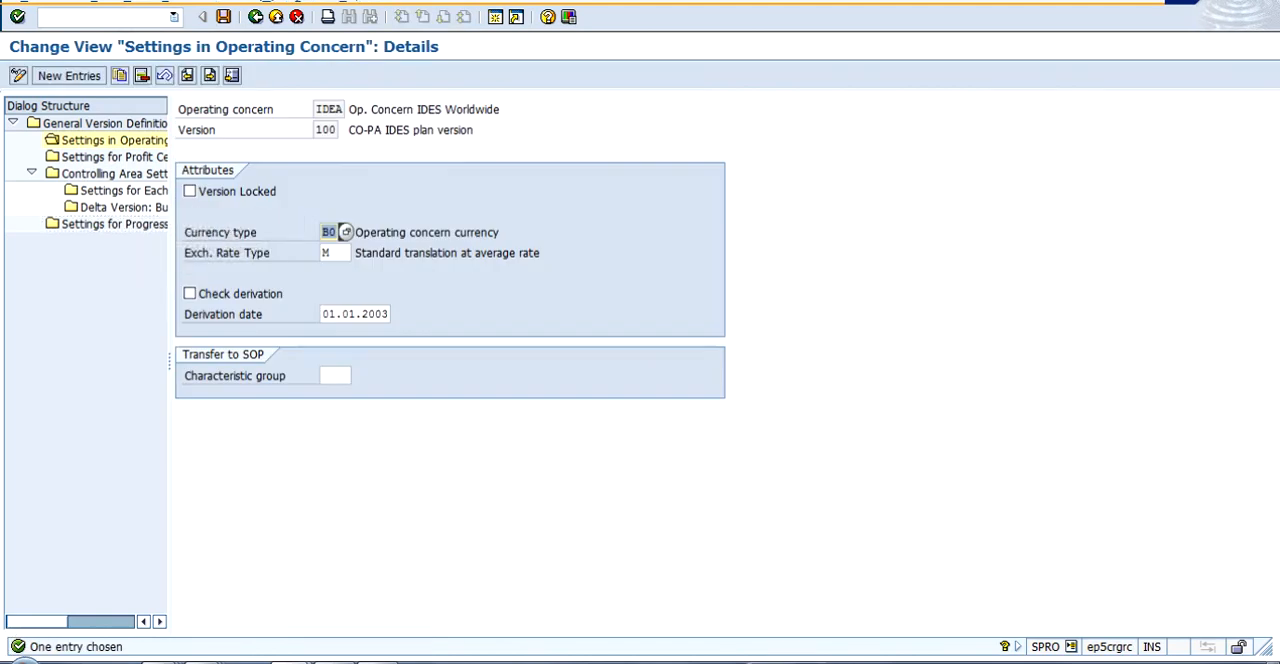
- Review version 100's operating concern, currency type, exchange rate type and derivation date, and return to the IMG structure
drag(170, 361, 287, 361)
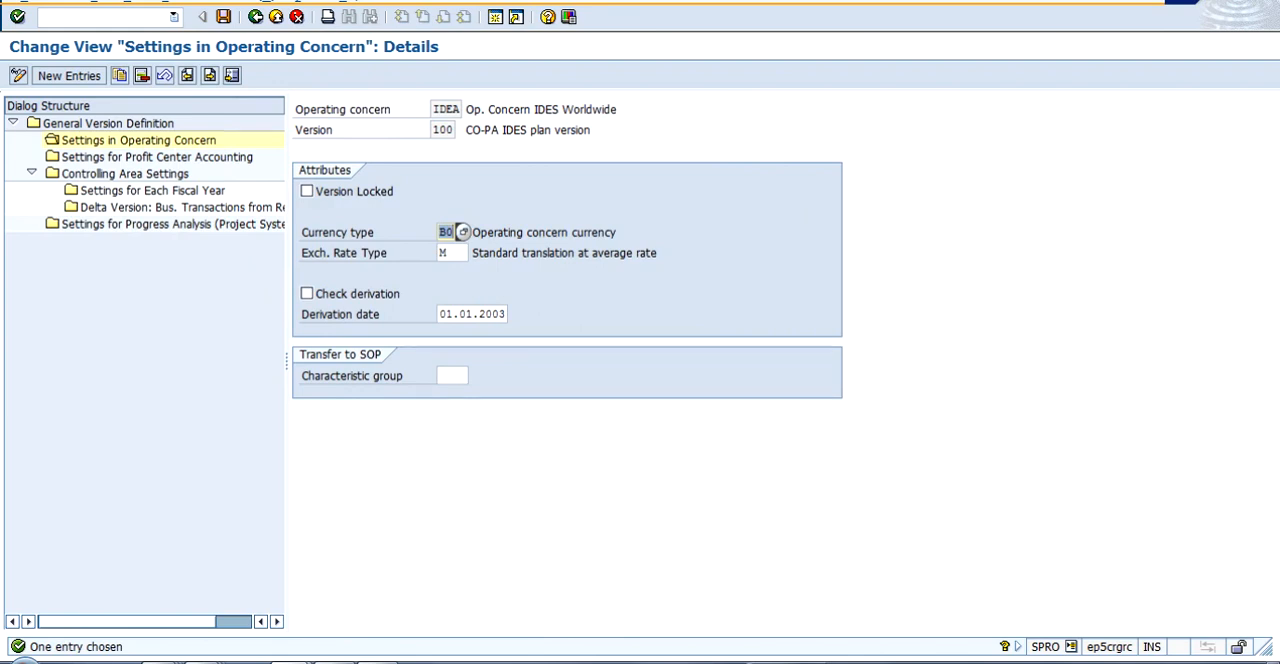
click(464, 108)
click(462, 232)
click(455, 253)
click(474, 314)
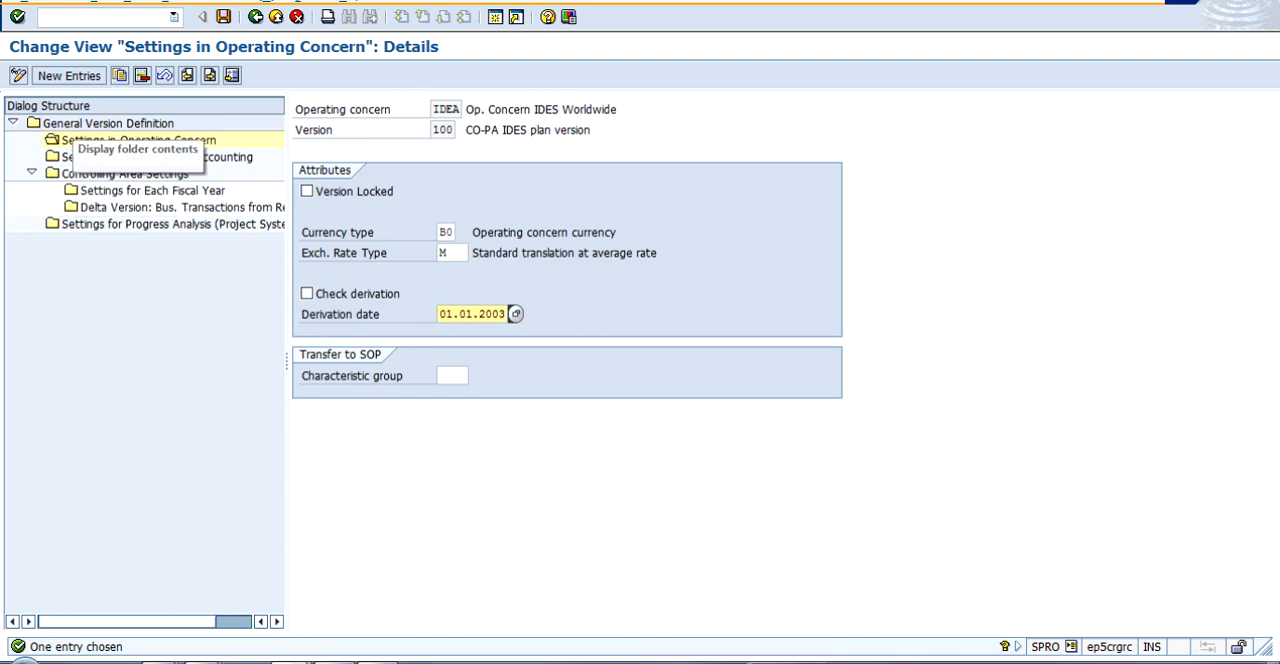
click(255, 17)
click(255, 17)
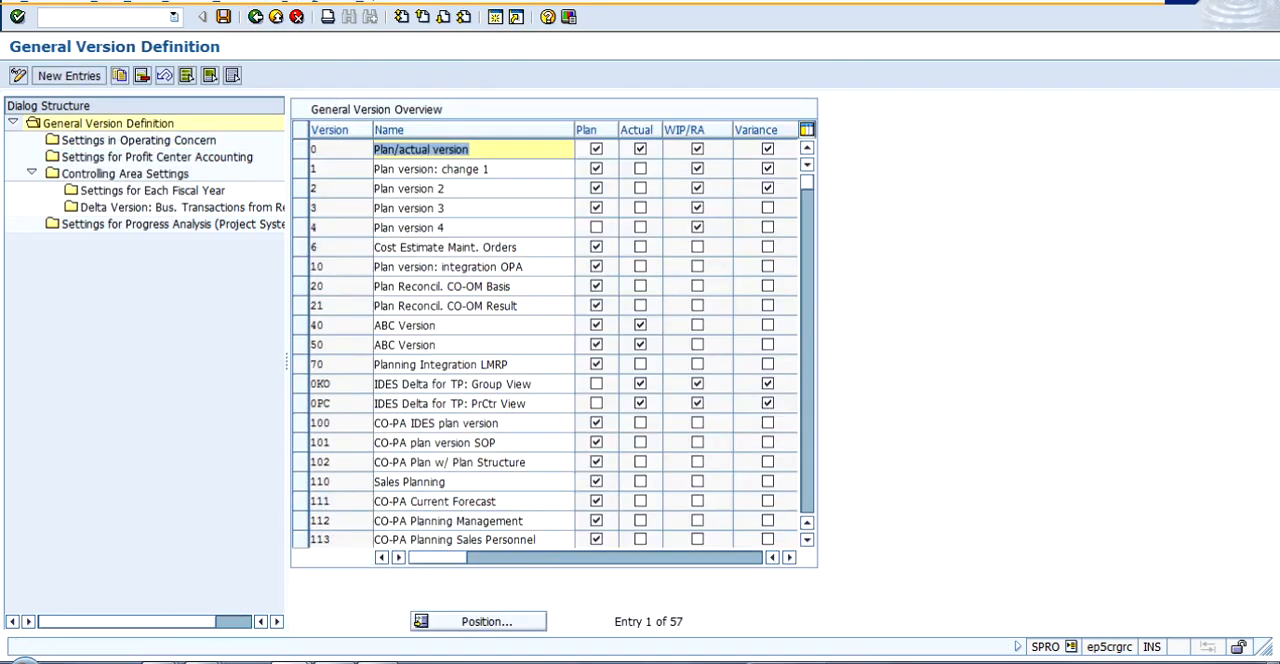
click(255, 17)
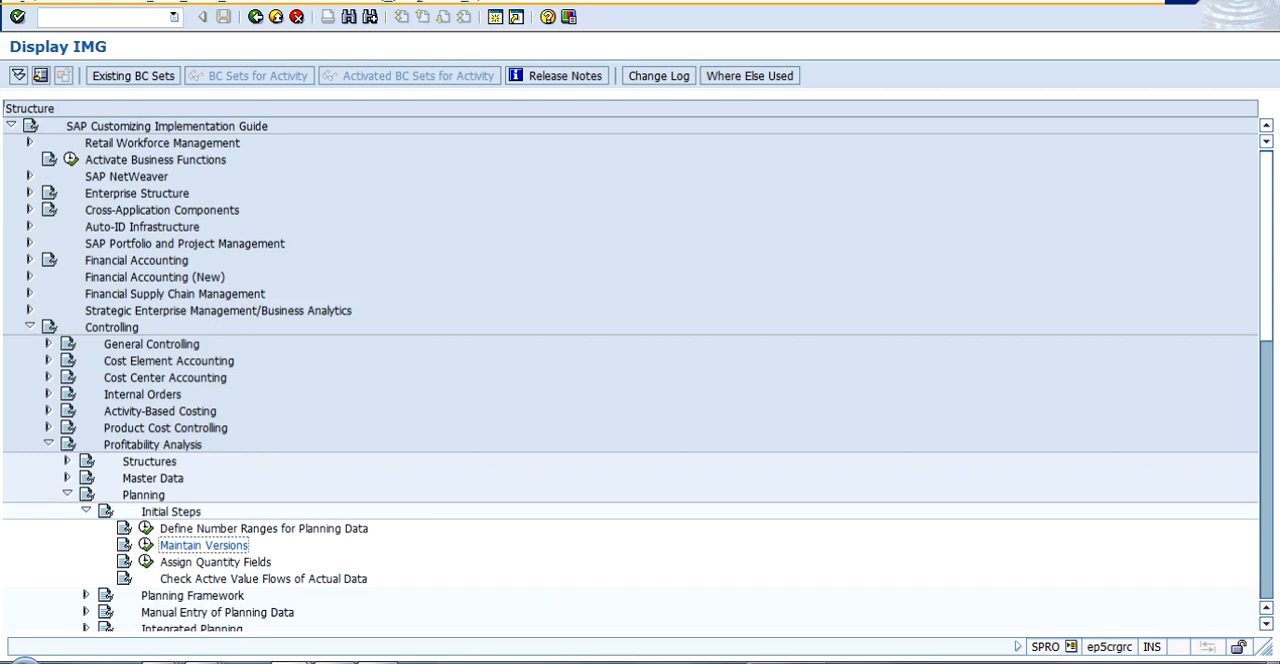
- Collapse Initial Steps and expand Planning Framework under the Planning node of Profitability Analysis
key(Down)
key(Down)
key(Up)
key(Up)
key(Up)
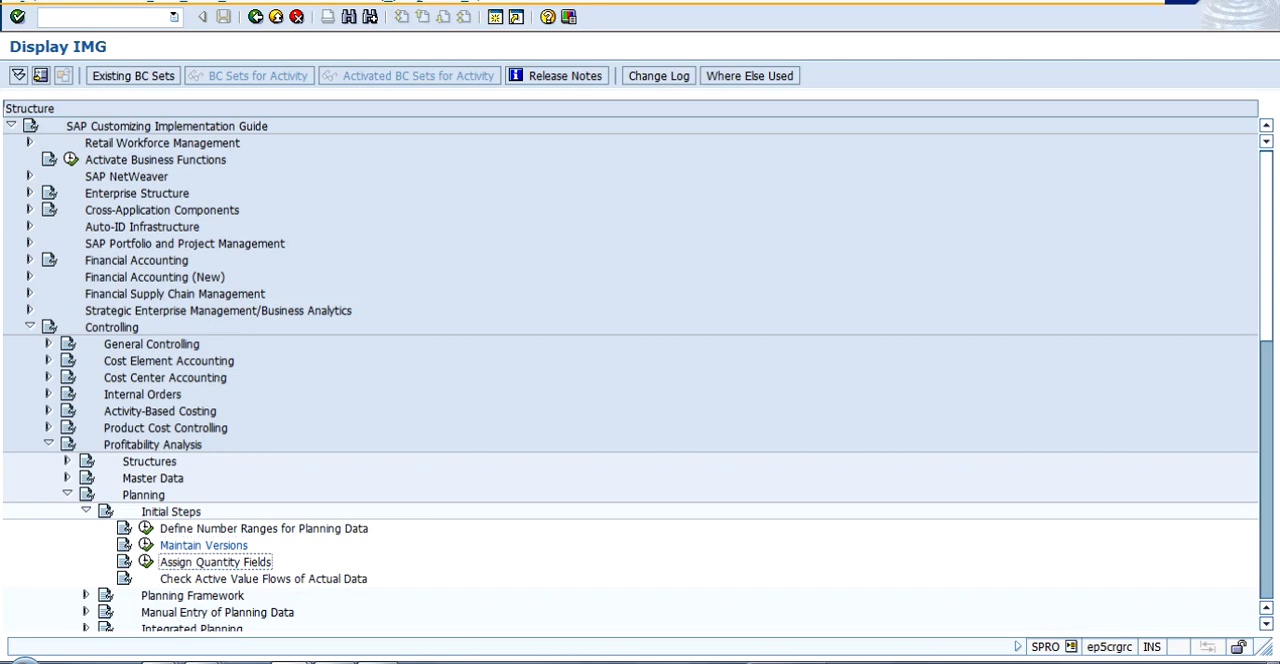
key(Up)
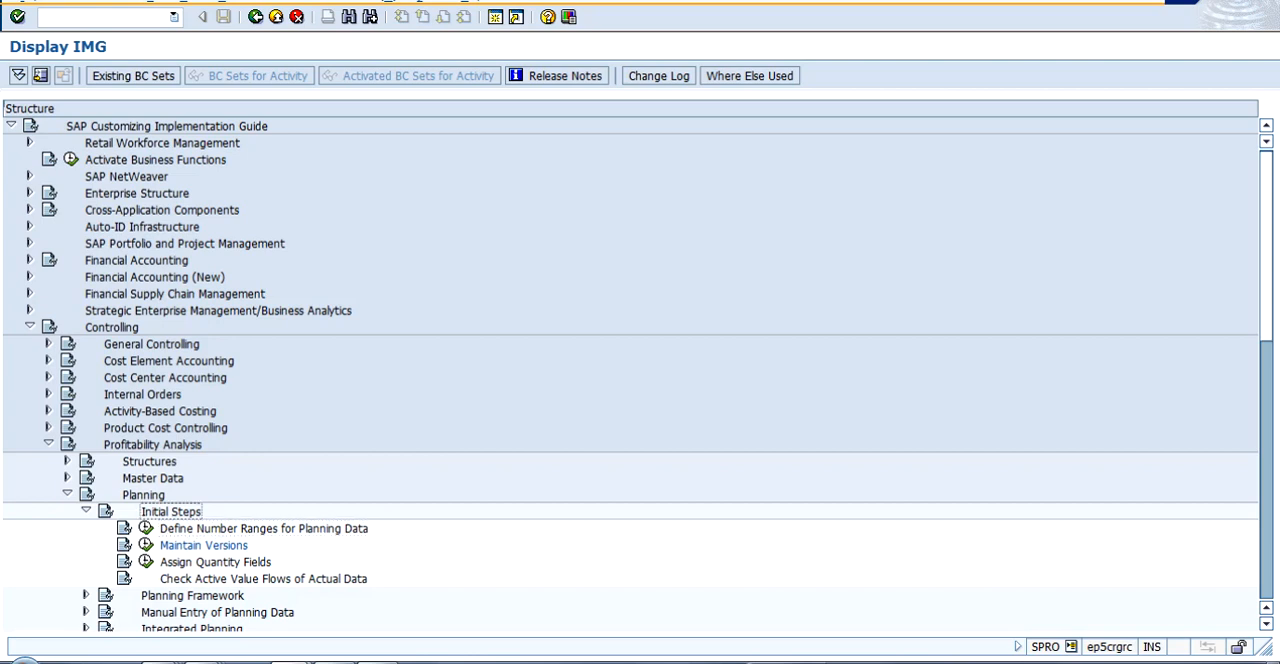
key(Left)
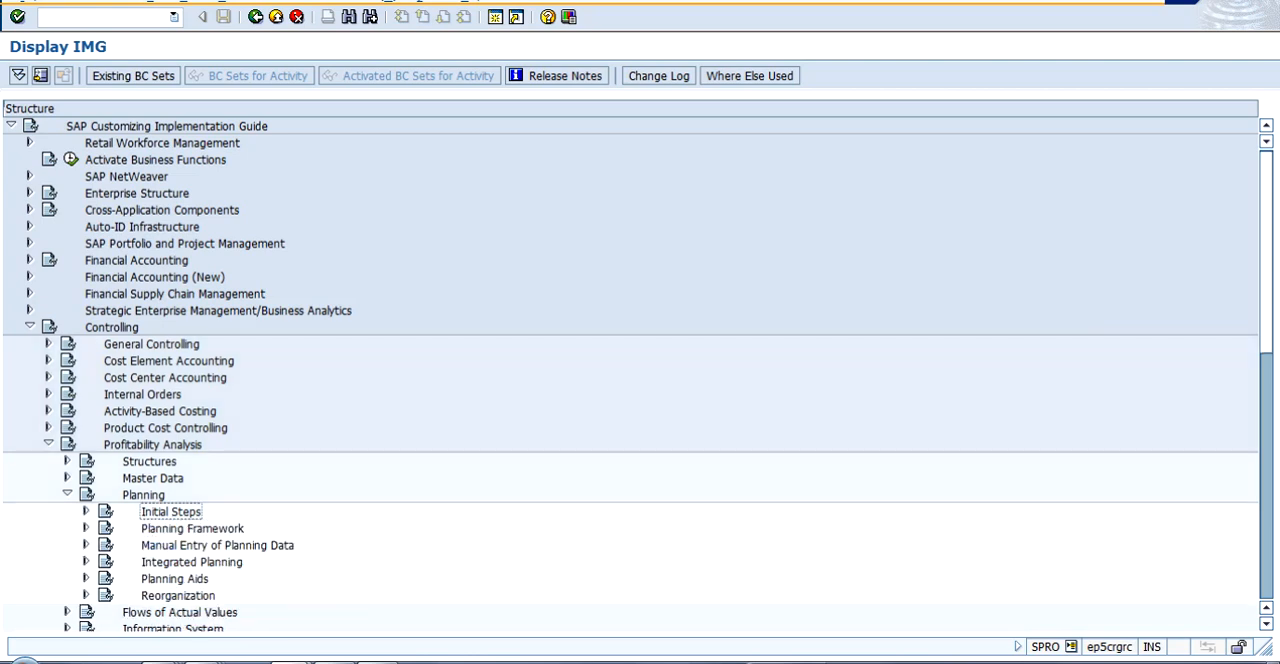
key(Down)
key(Right)
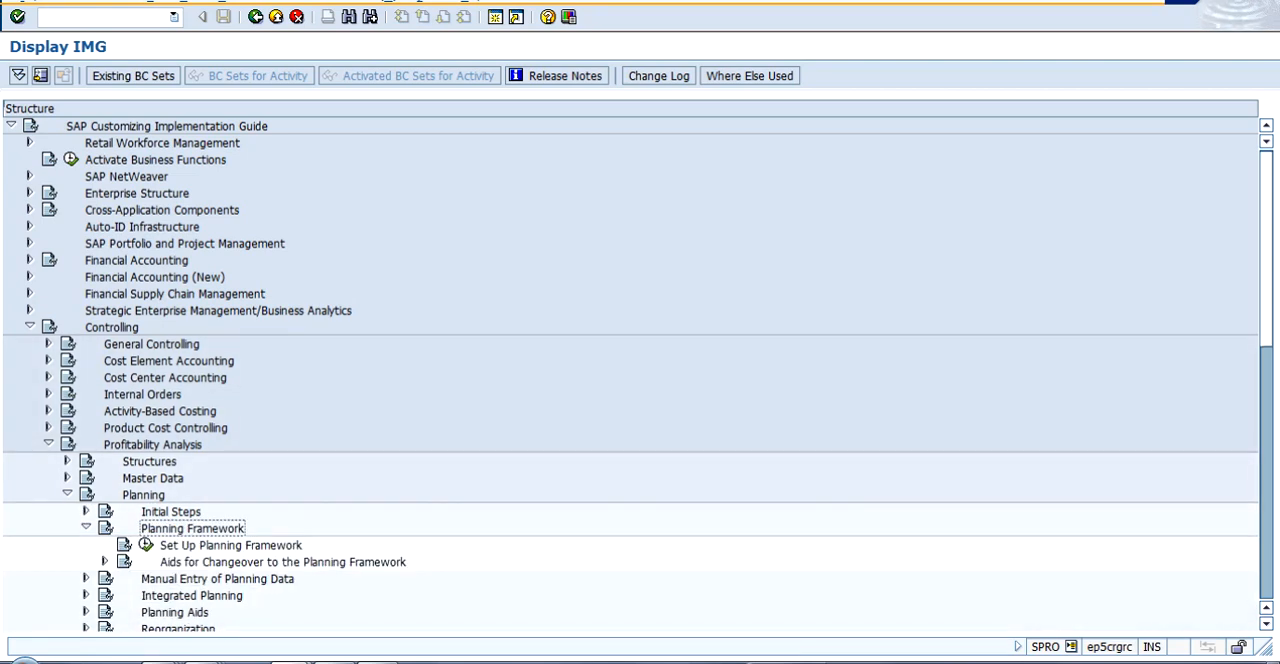
- View the activities under Aids for Changeover to the Planning Framework and collapse that node again
key(Down)
key(Down)
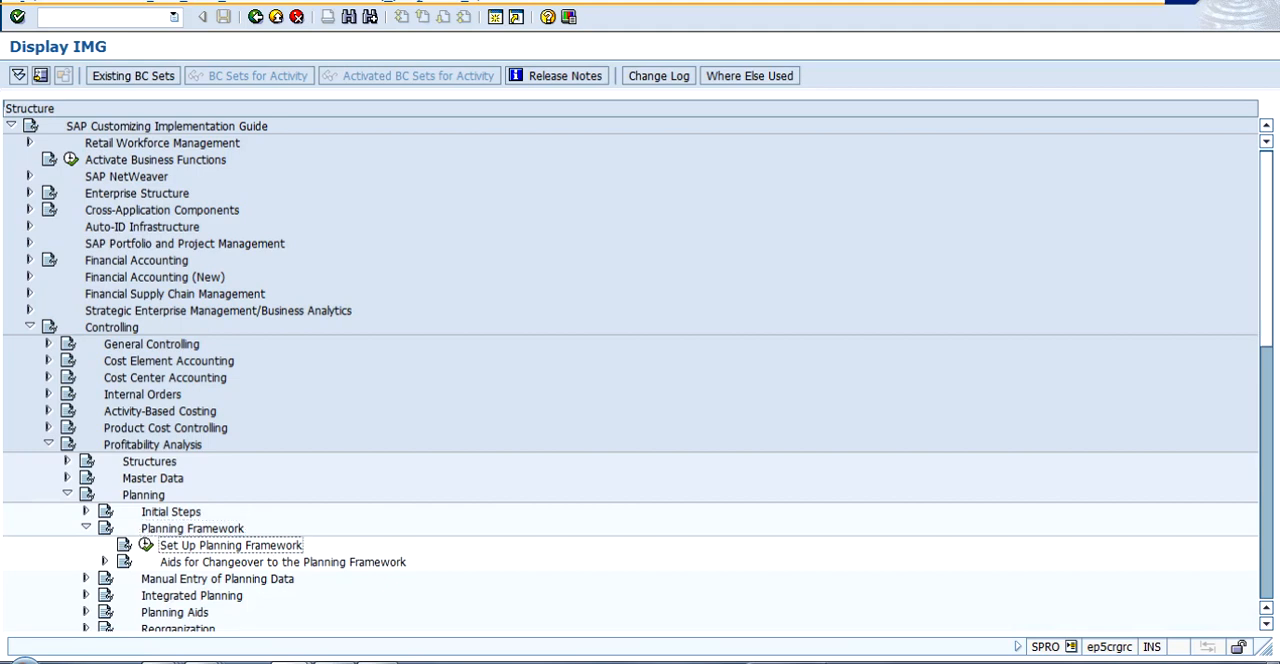
key(Right)
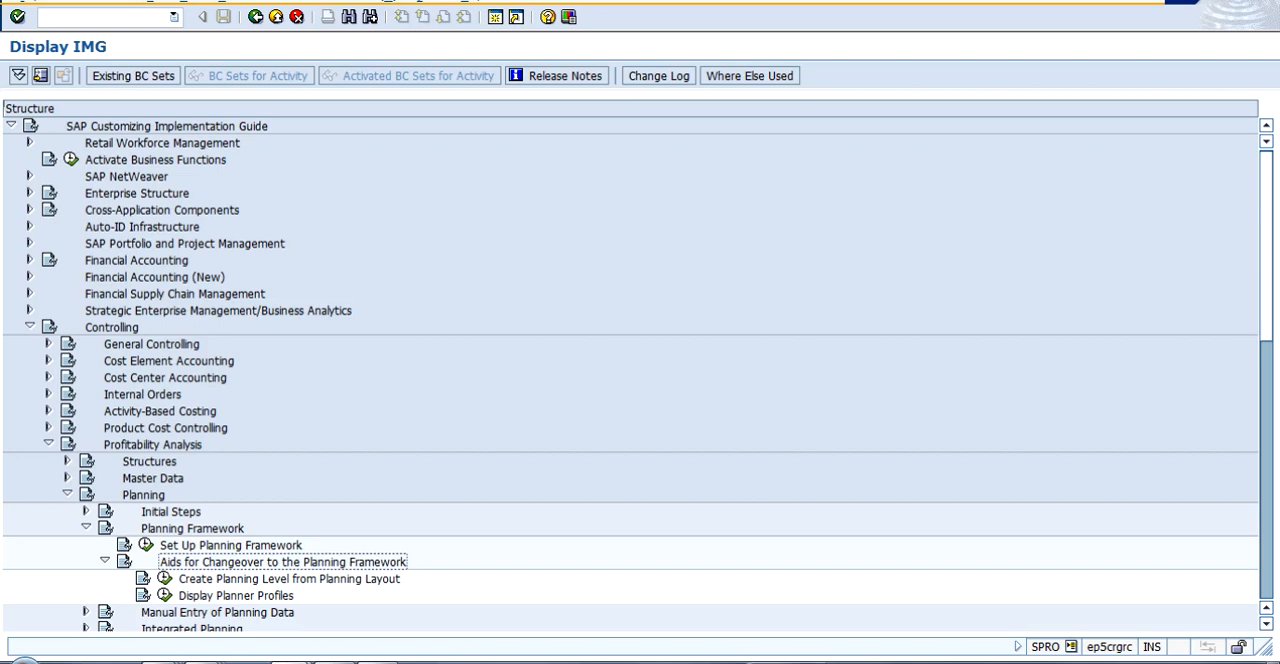
key(Left)
- Expand Manual Entry of Planning Data and its Set Up Transaction-Based Top-Down Distribution node to view their activities
key(Down)
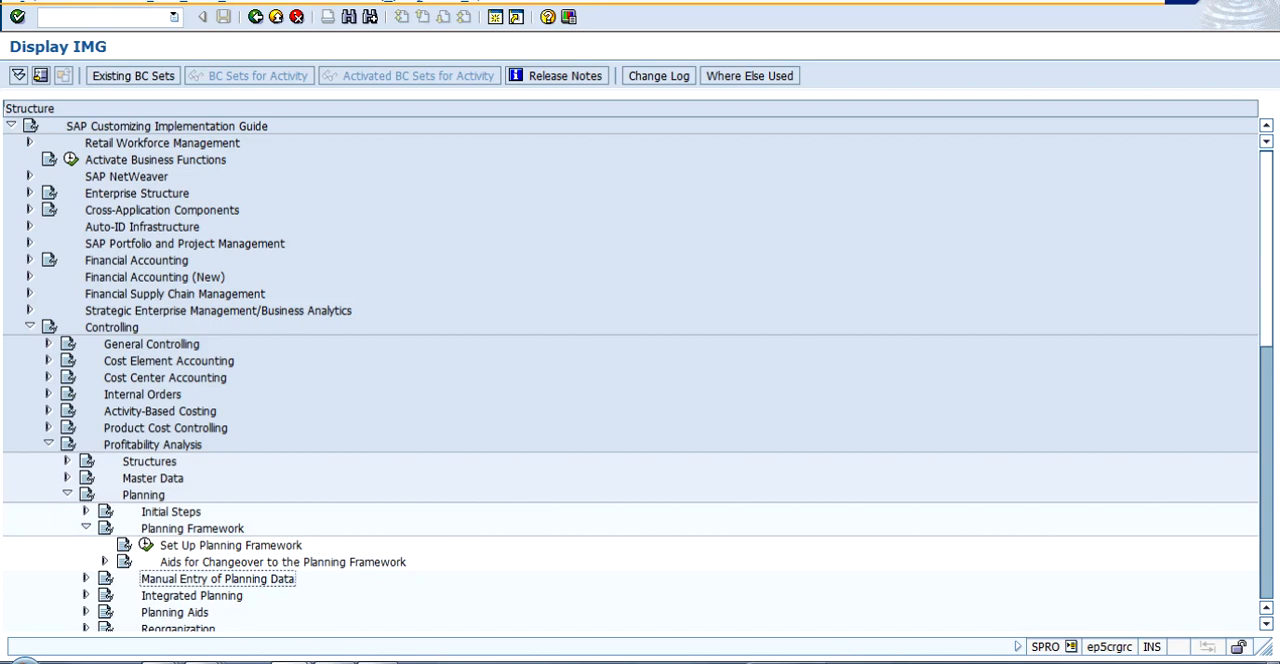
key(Right)
key(Down)
key(Down)
key(Down)
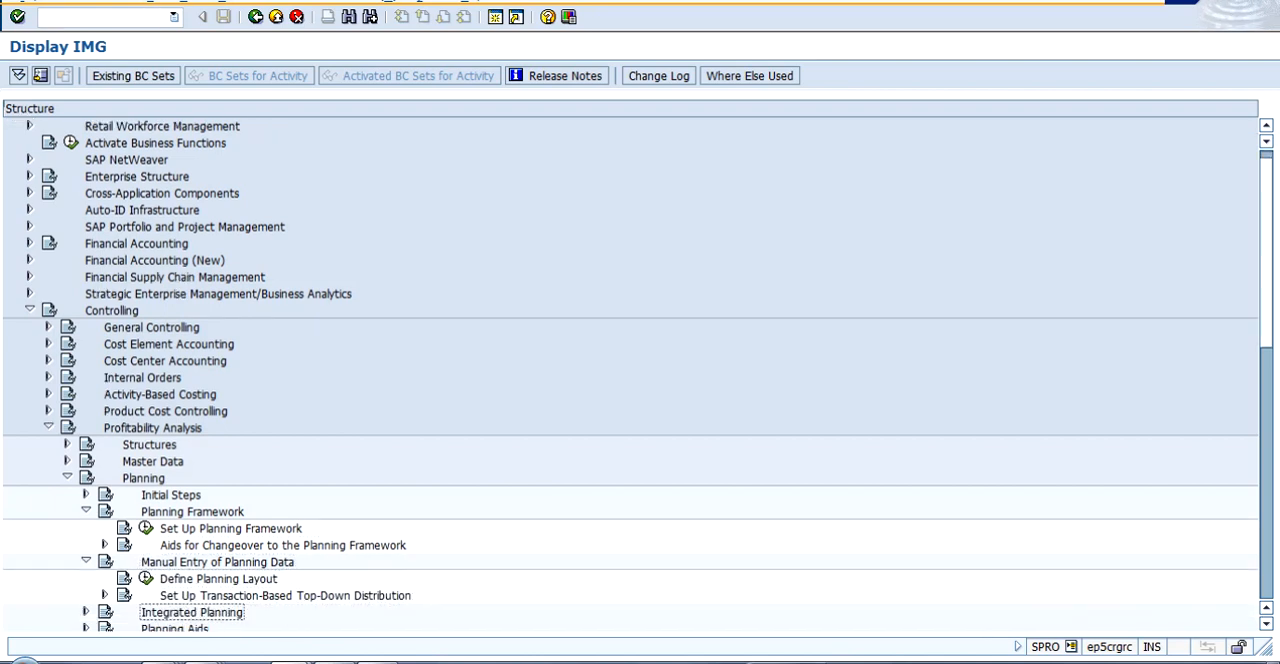
key(Up)
key(Right)
key(Down)
key(Down)
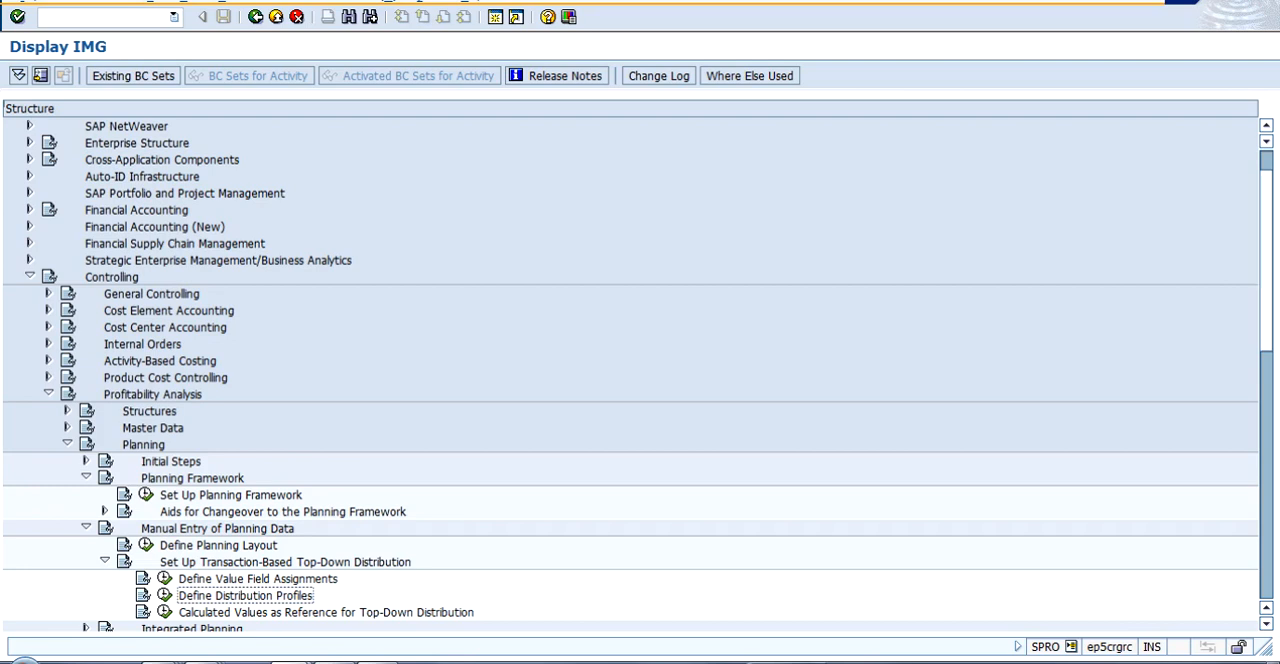
- Collapse Manual Entry of Planning Data and expand Integrated Planning
key(Up)
key(Up)
key(Up)
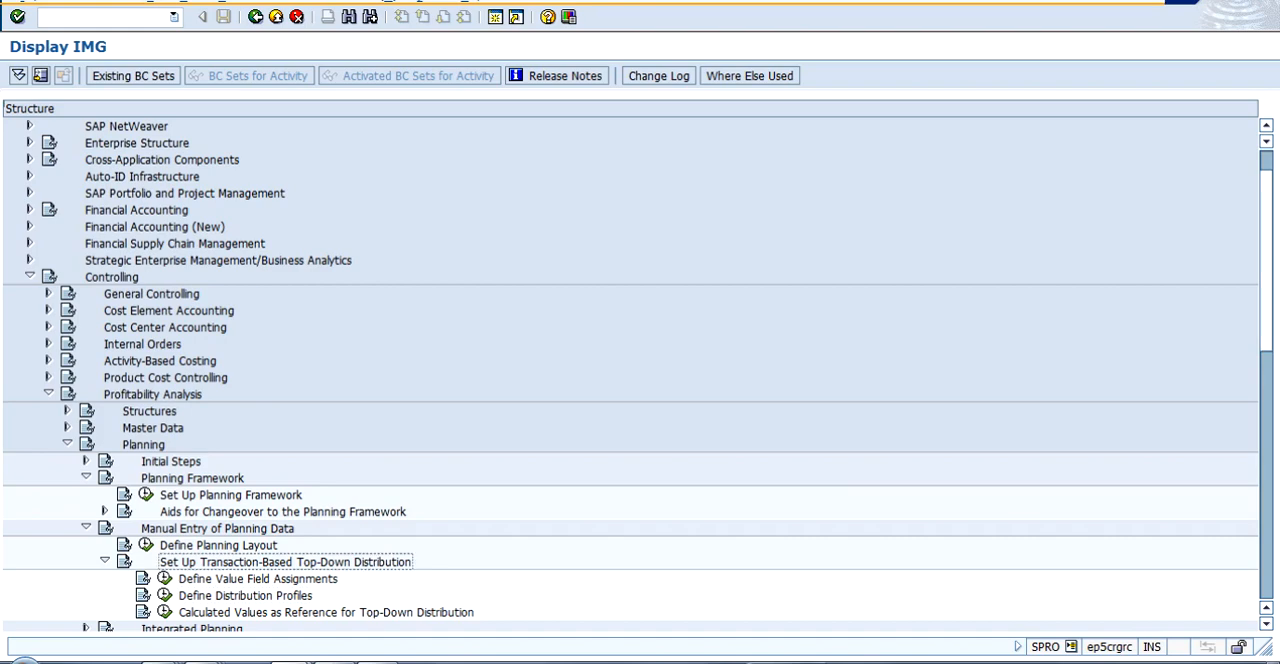
key(Left)
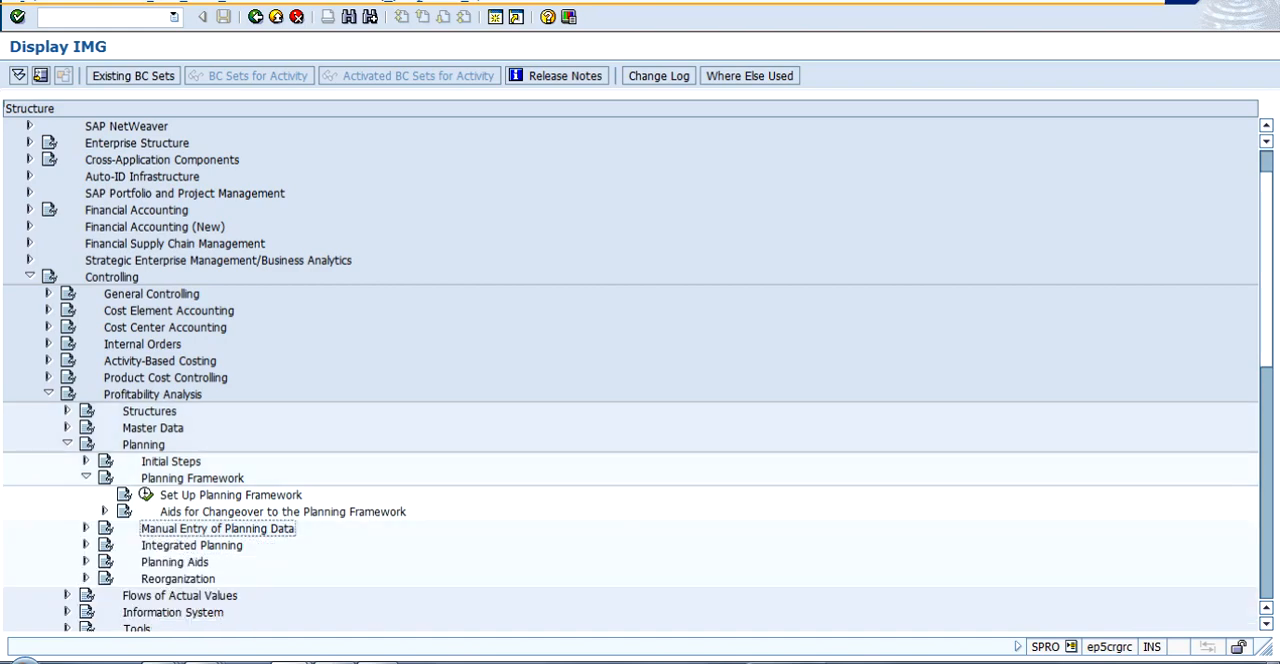
key(Down)
key(Right)
- Look through the activities under Integrated Planning and collapse that node
key(Down)
key(Down)
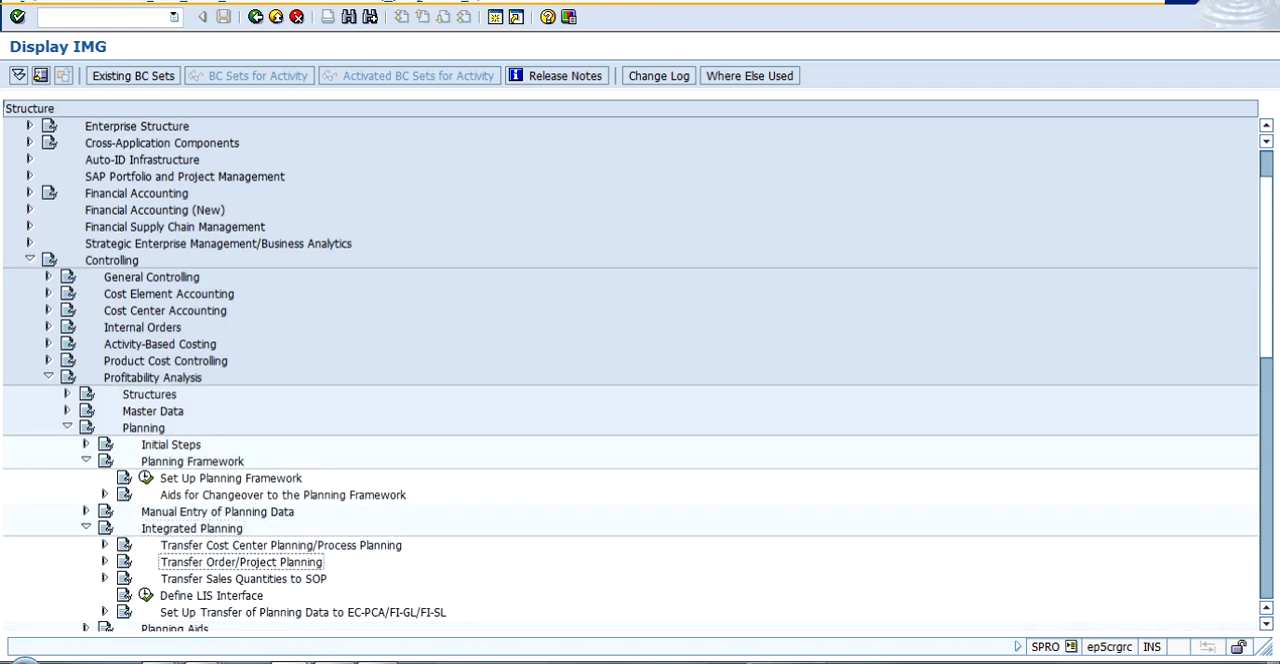
key(Down)
key(Down)
key(Down)
key(Down)
key(Down)
key(Down)
key(Down)
key(Down)
key(Down)
key(Down)
key(Down)
key(Down)
key(Up)
key(Up)
key(Up)
key(Up)
key(Up)
key(Up)
key(Up)
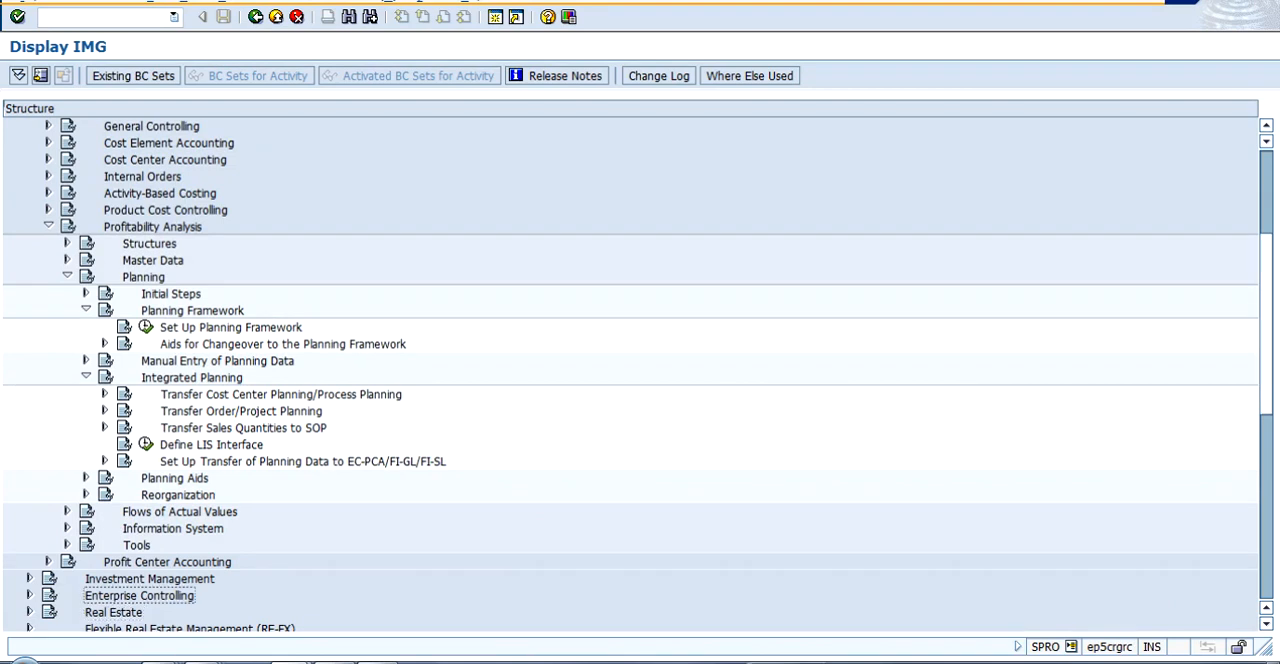
key(Up)
key(Up)
key(Up)
key(Up)
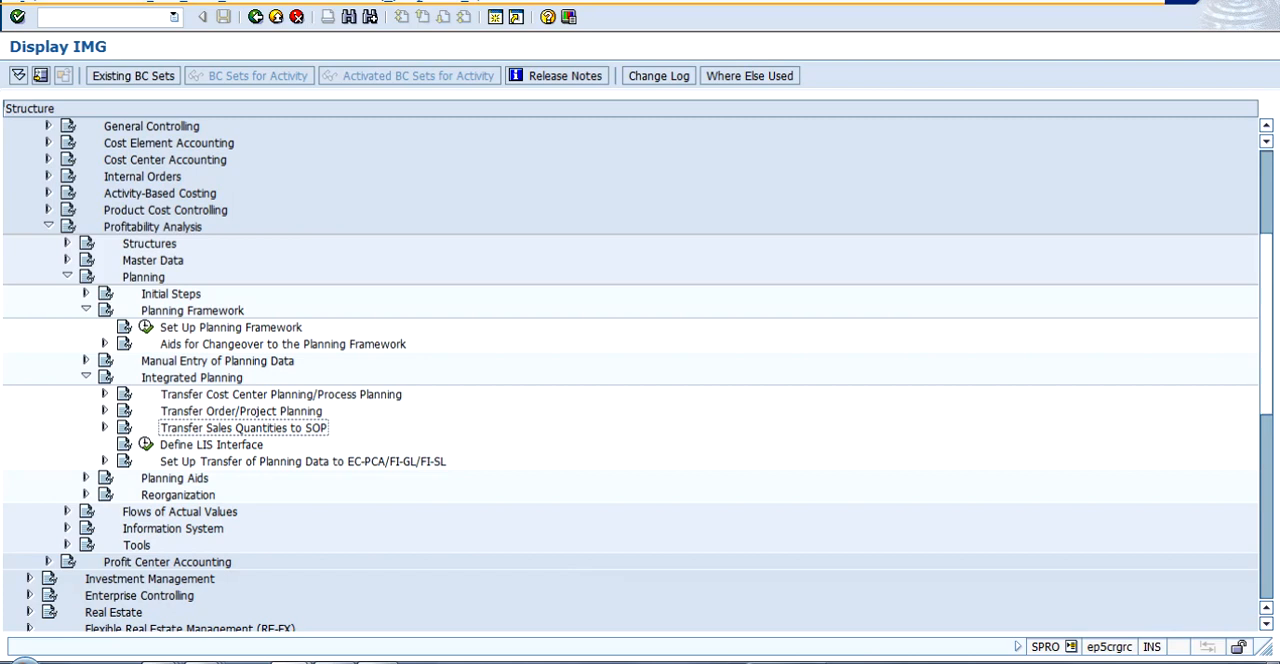
key(Up)
key(Up)
key(Up)
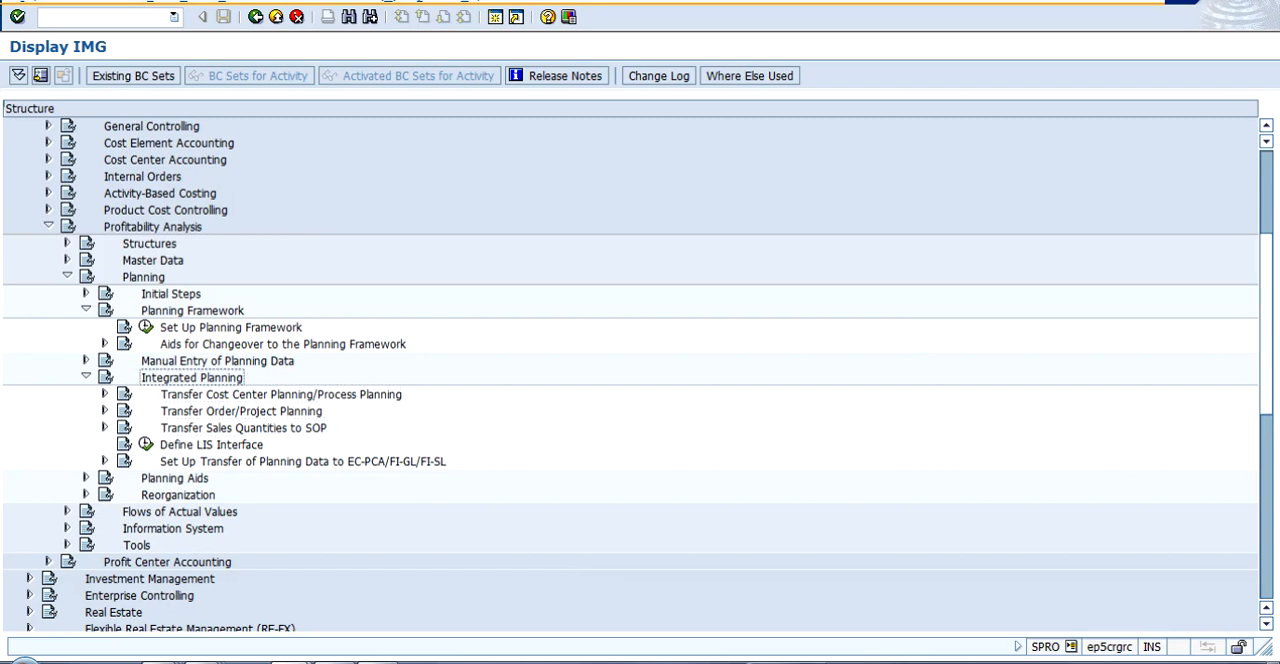
key(Left)
- Collapse the Planning Framework node under Planning
key(Down)
key(Up)
key(Up)
key(Up)
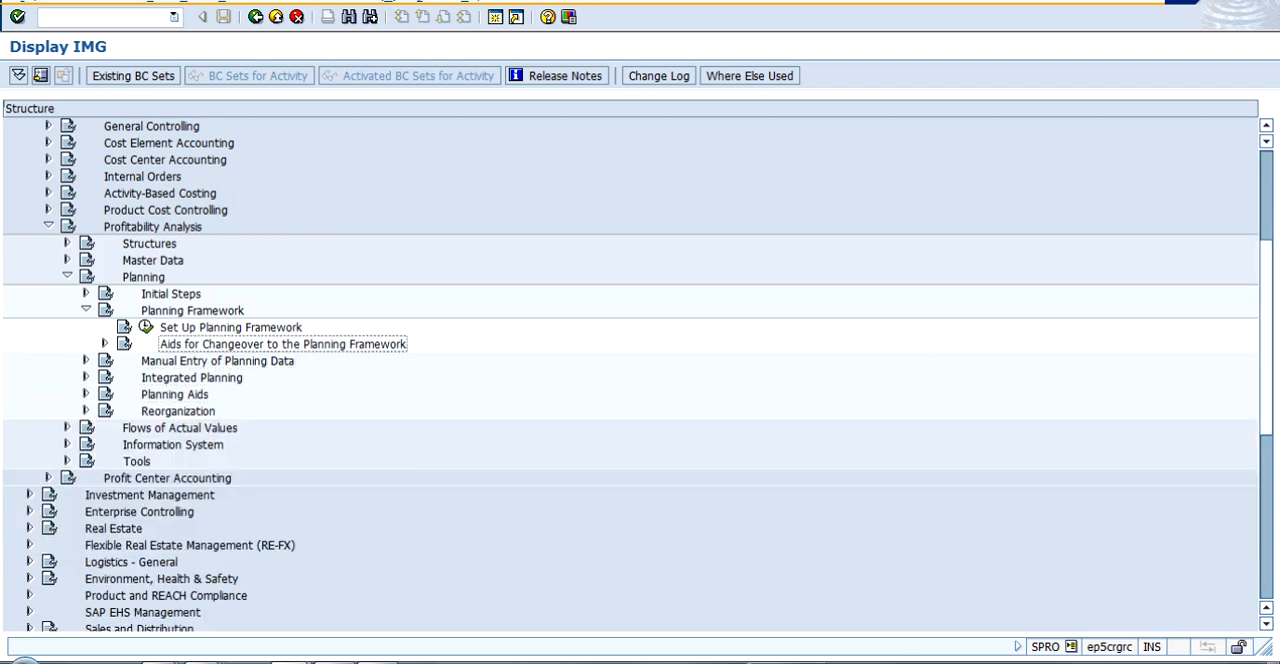
key(Up)
key(Up)
key(Up)
key(Down)
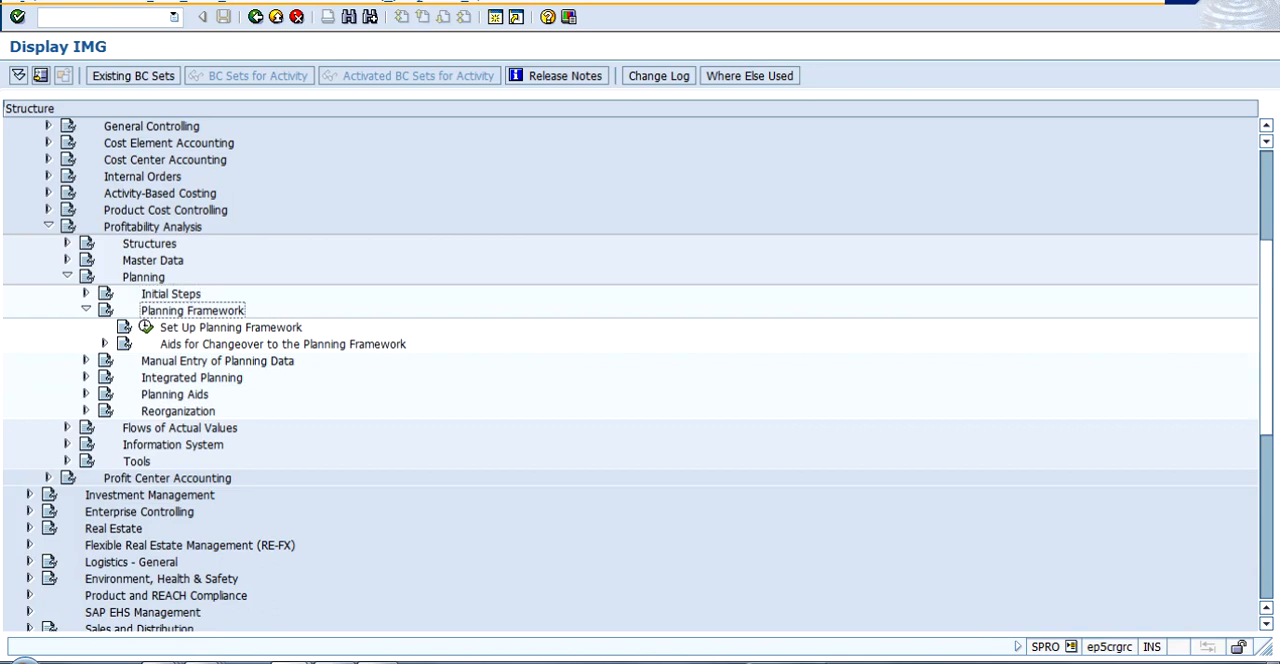
key(Left)
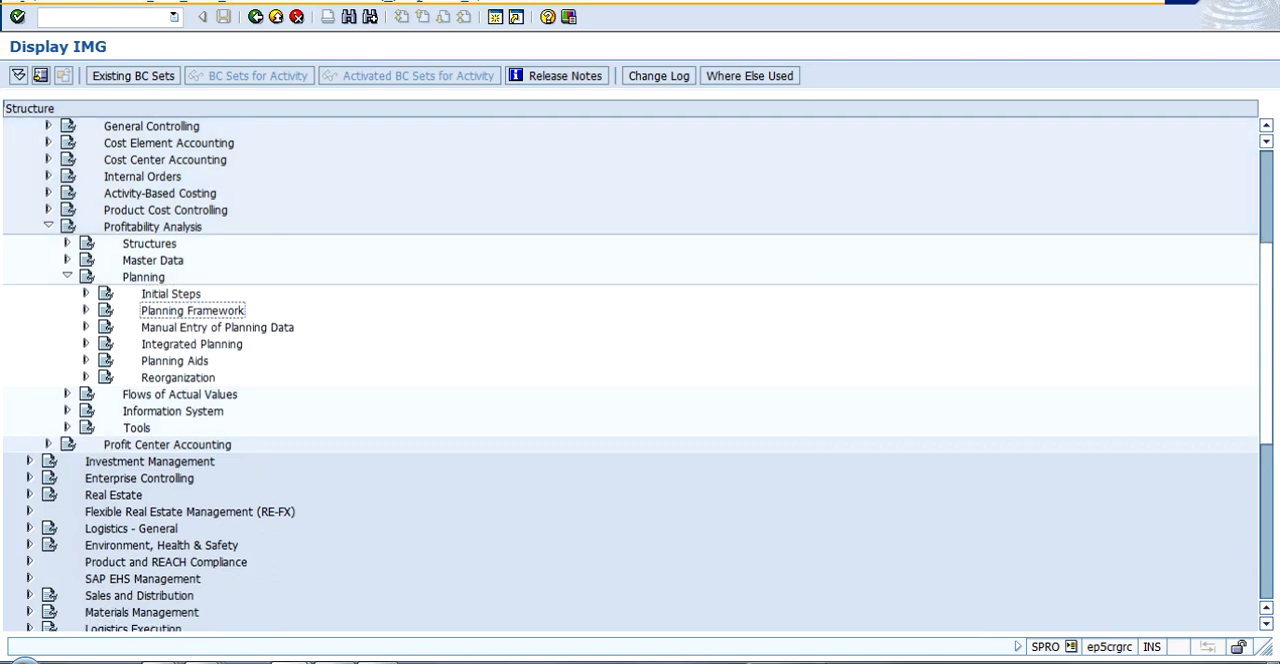
- Collapse the Planning node and expand Flows of Actual Values under Profitability Analysis
key(Up)
key(Up)
key(Left)
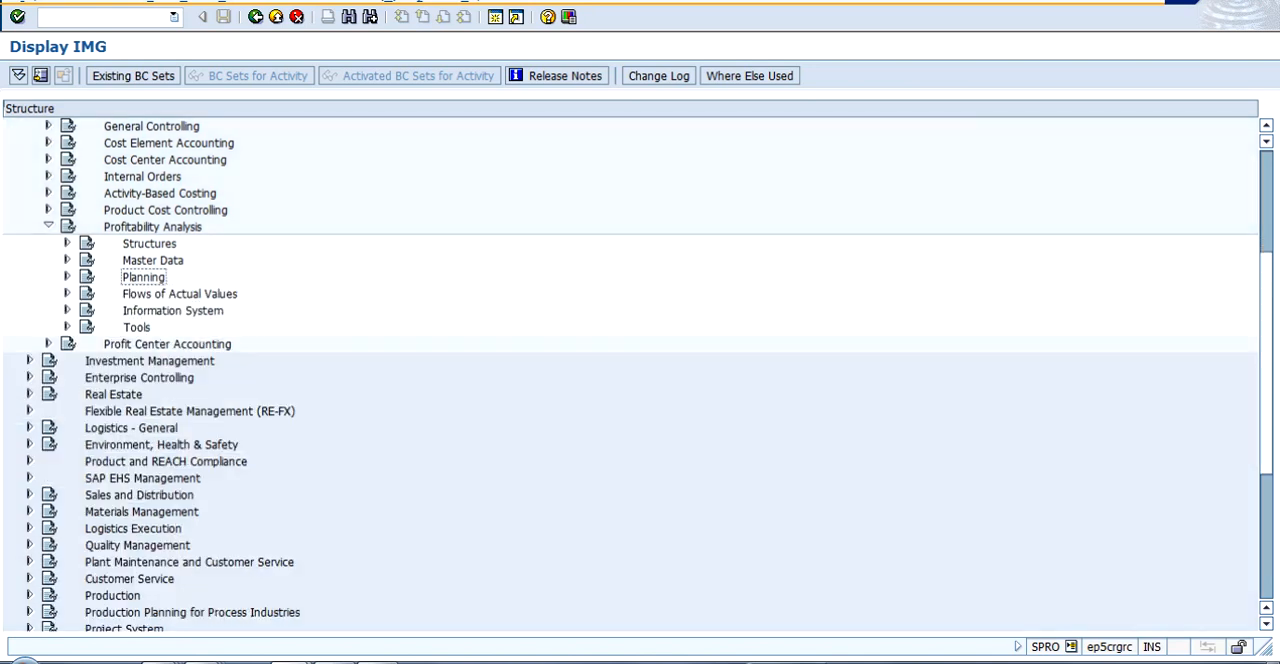
key(Down)
key(Right)
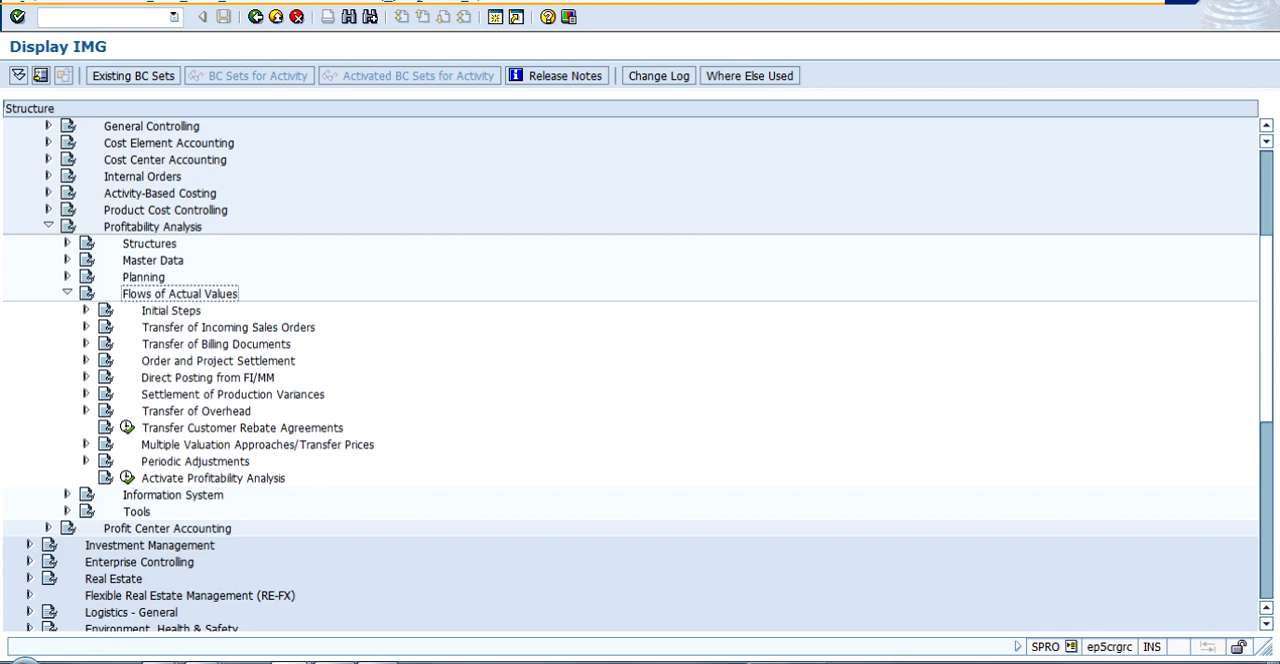
- Expand Transfer of Incoming Sales Orders and, under Assign Value Fields, open the assignment of SD conditions to CO-PA value fields
click(86, 327)
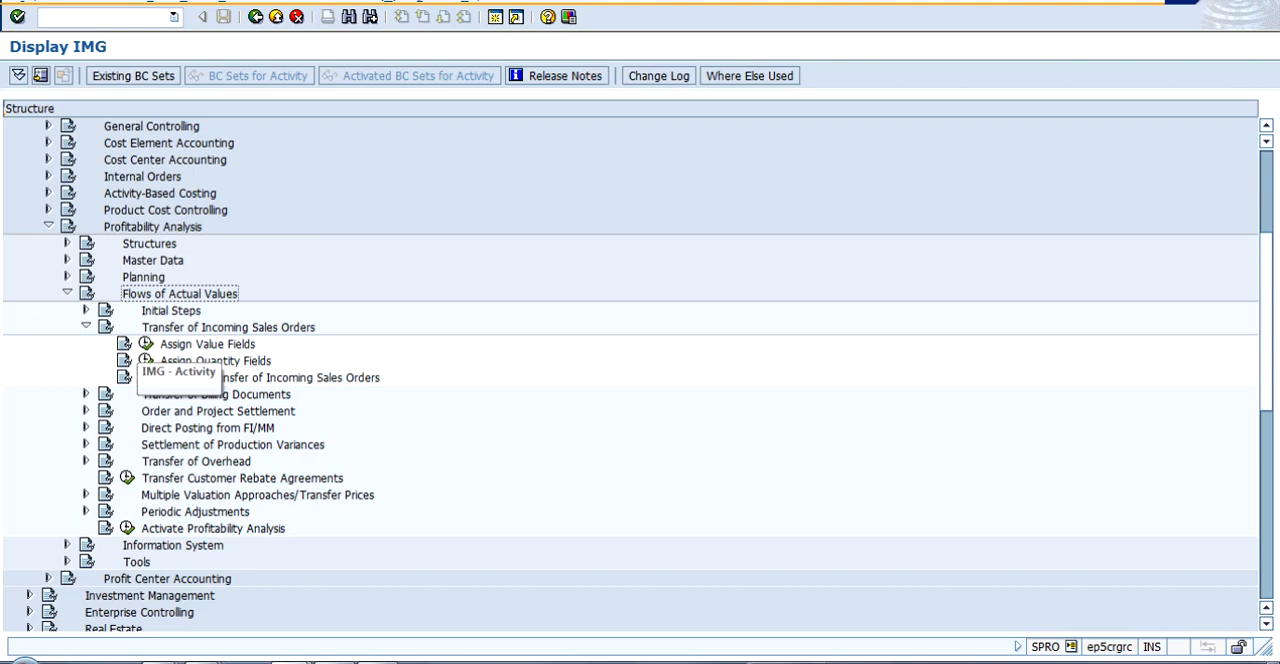
click(145, 343)
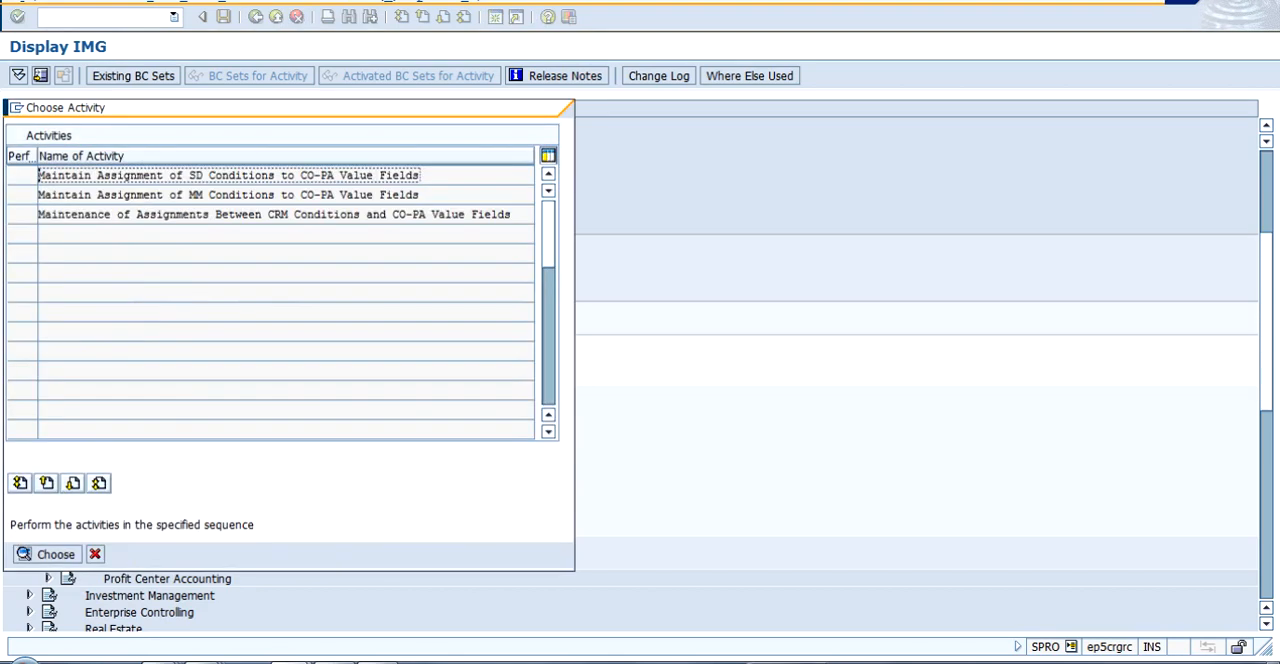
drag(250, 107, 612, 187)
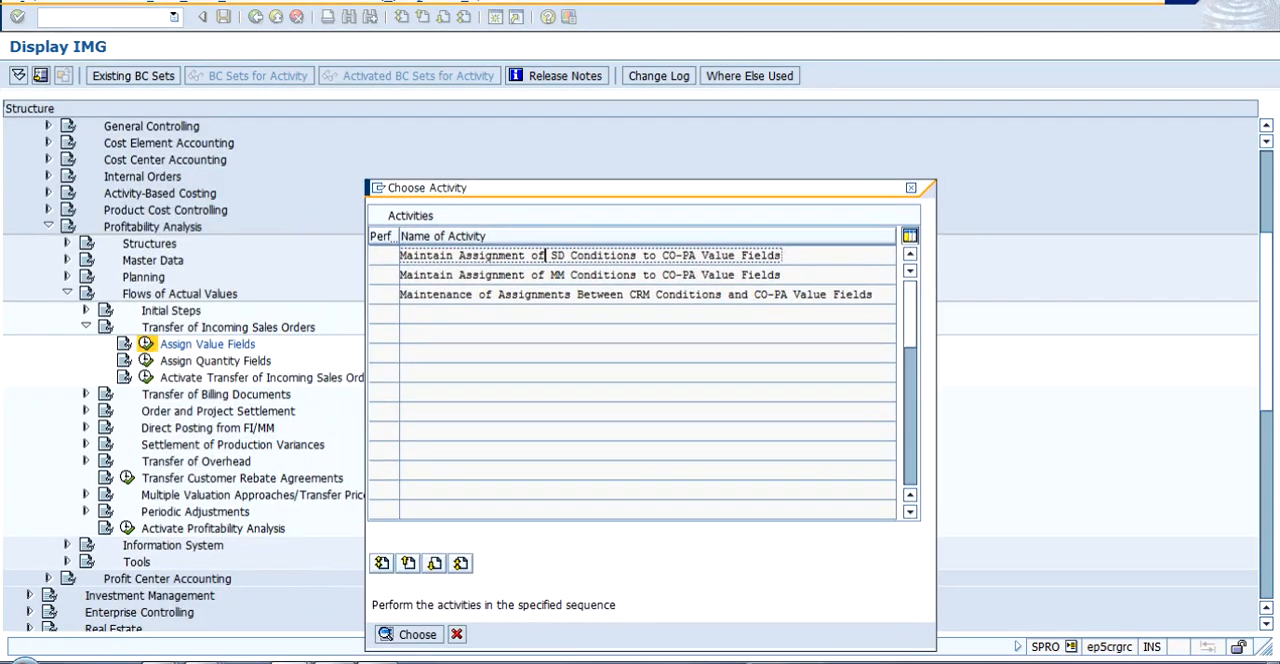
click(538, 274)
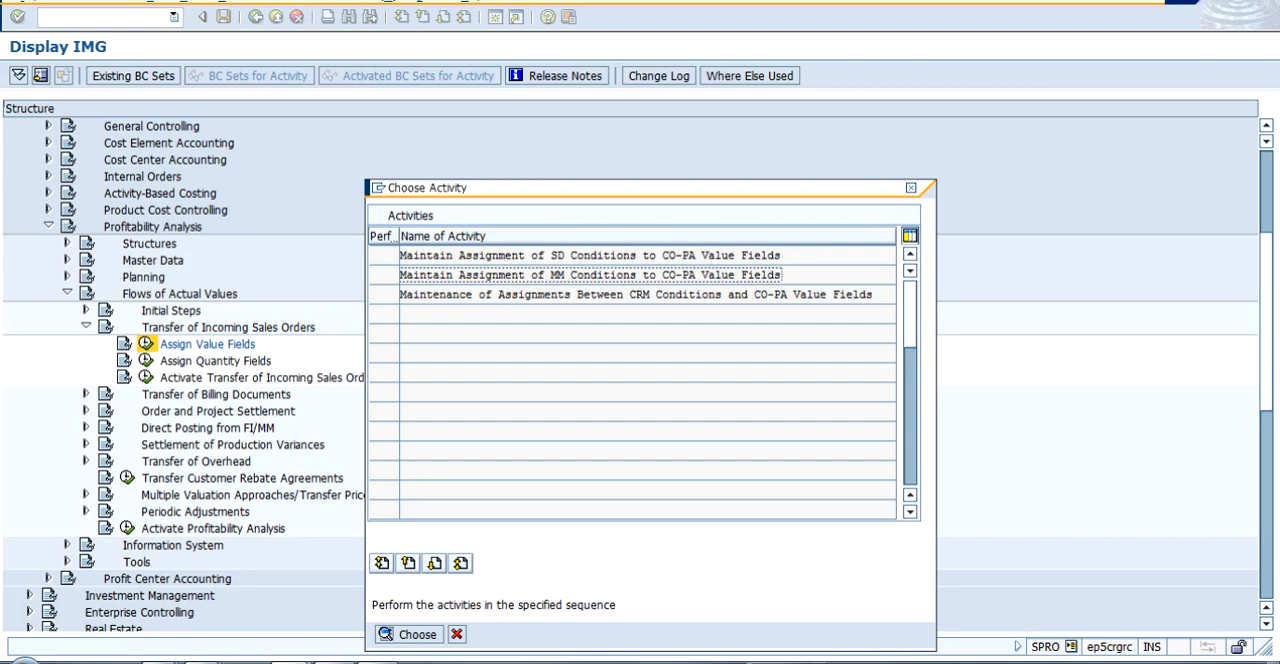
double_click(540, 255)
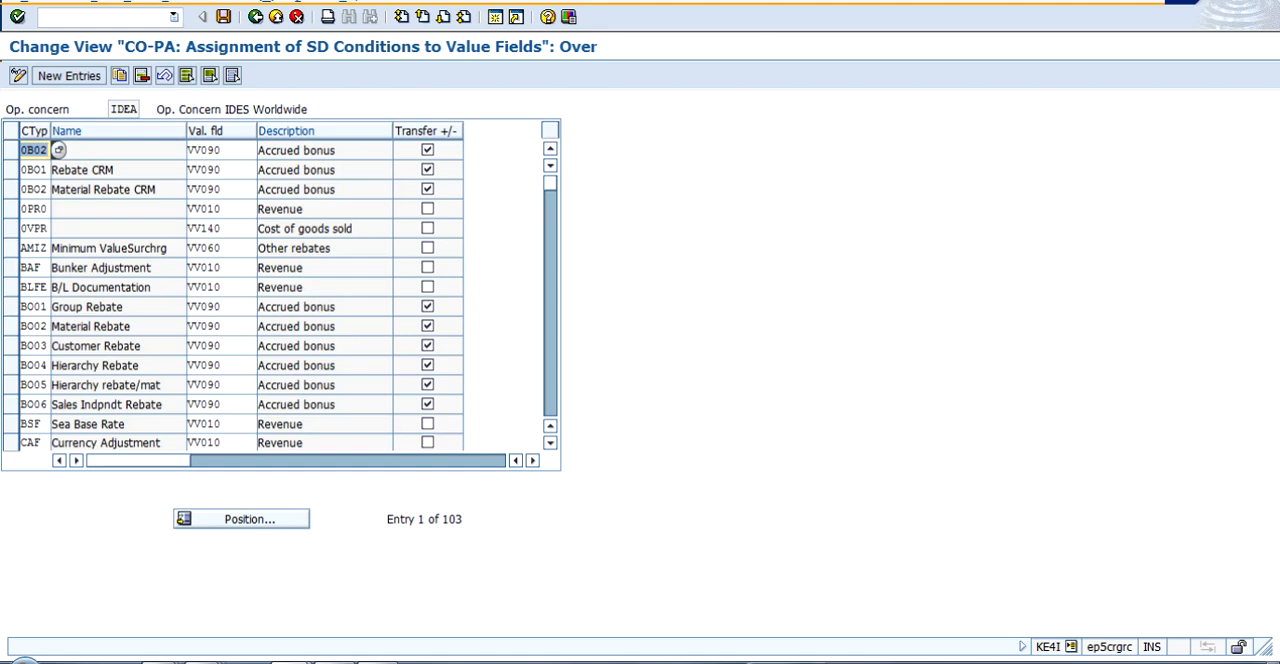
- Look through the SD condition types and their assigned value fields for operating concern IDEA, and return to the activity list
key(Page_Down)
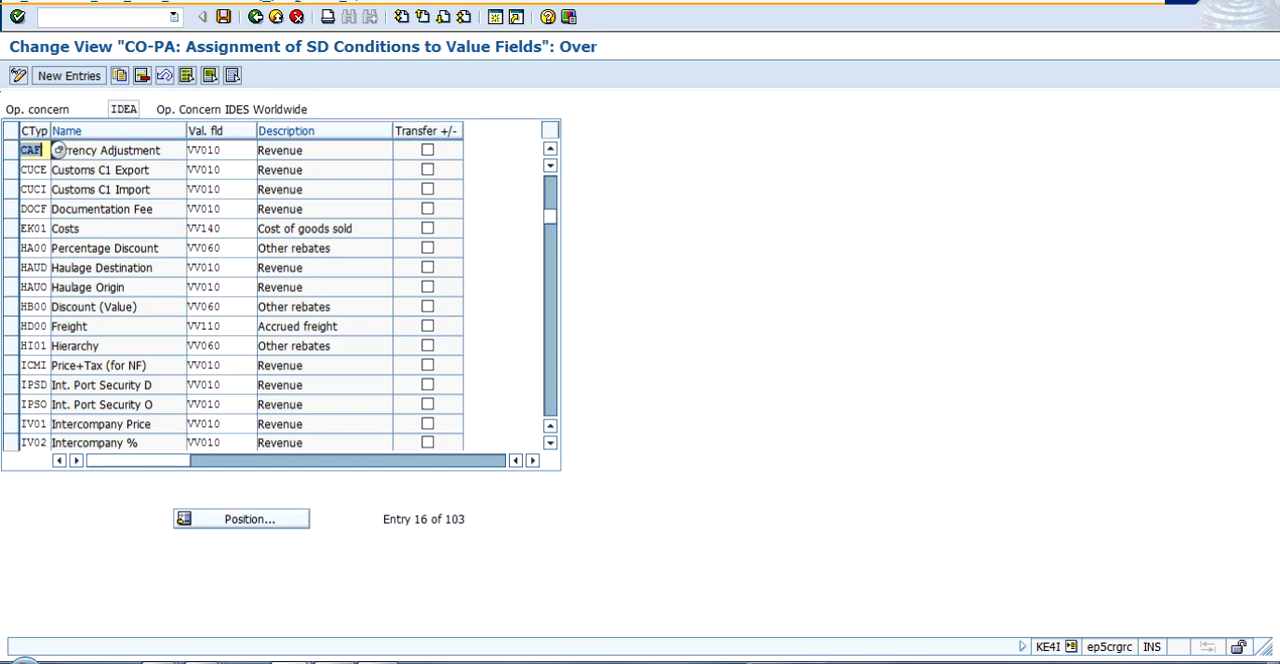
key(Page_Down)
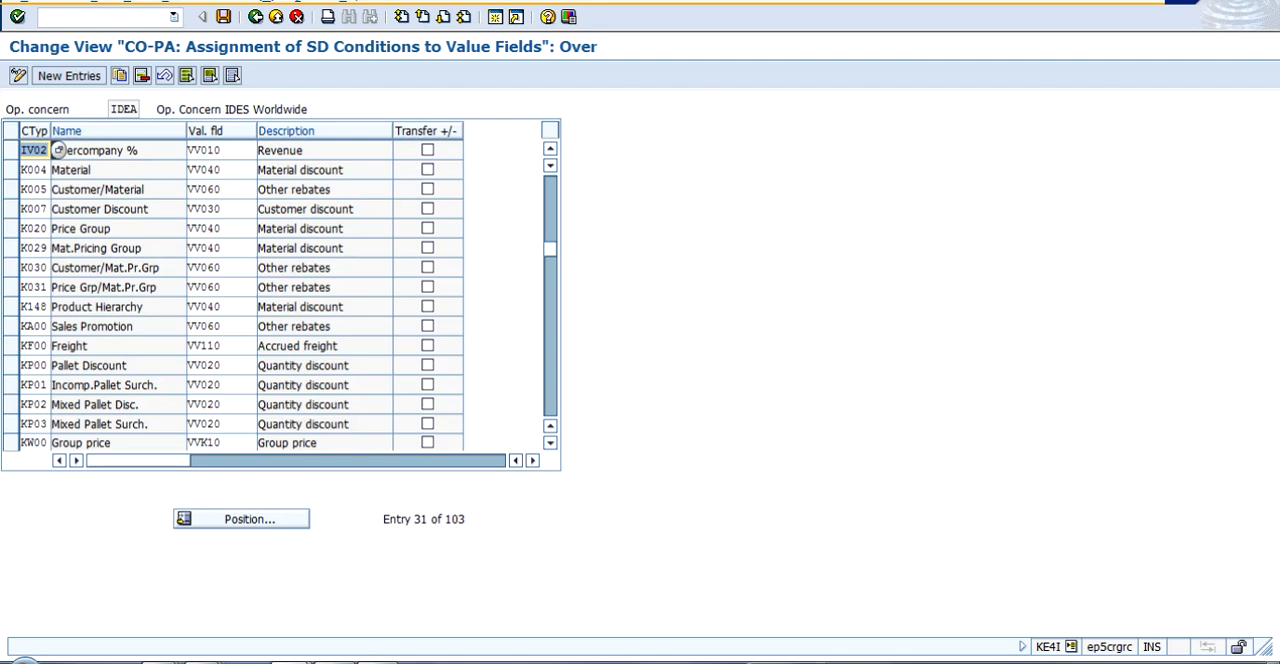
key(Page_Down)
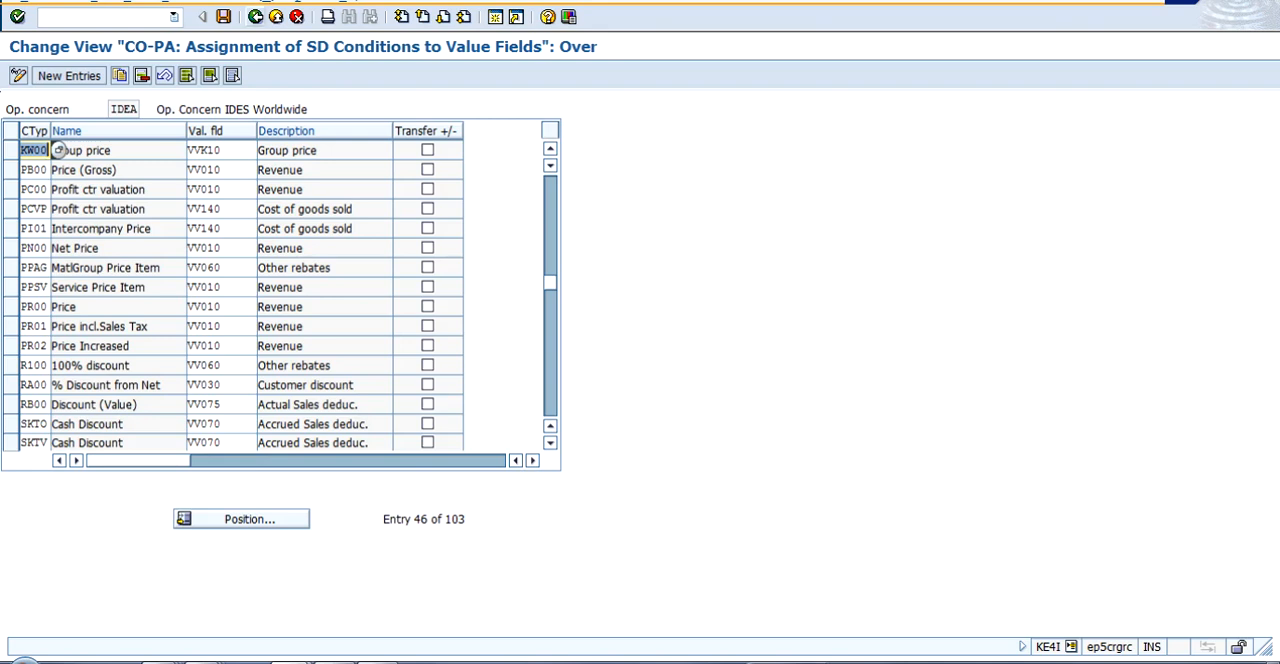
key(F3)
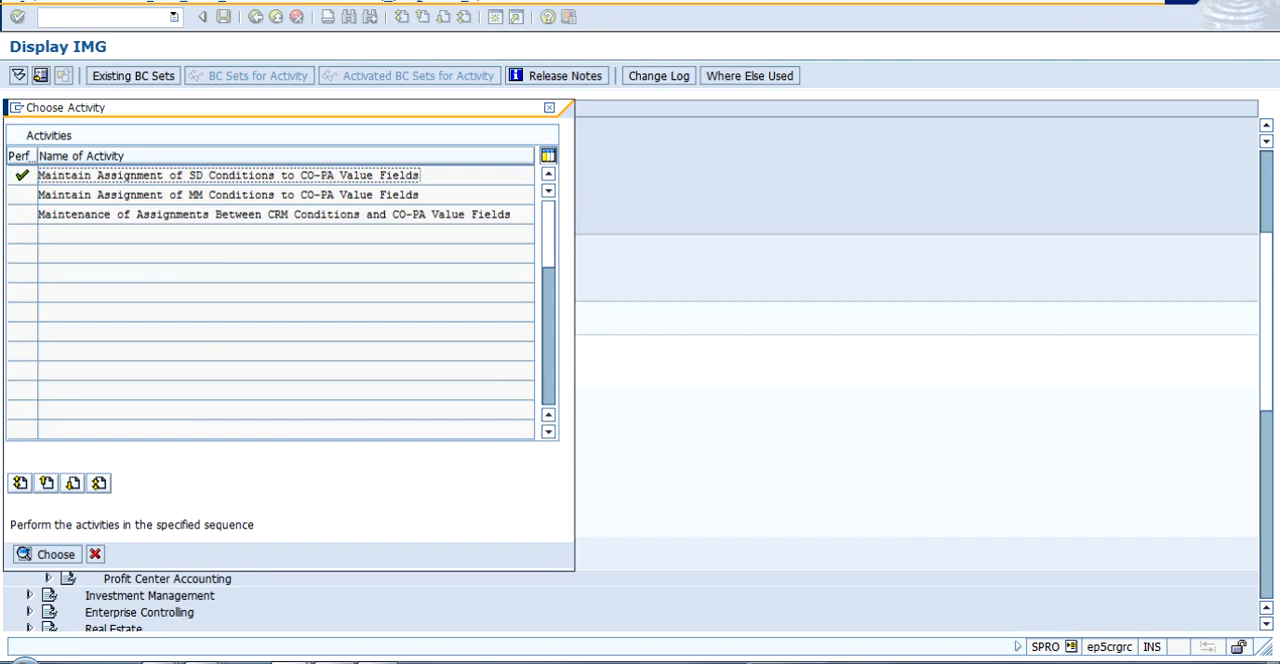
- Check the assignment of MM conditions to CO-PA value fields, and return to the IMG structure without opening the CRM activity
double_click(228, 195)
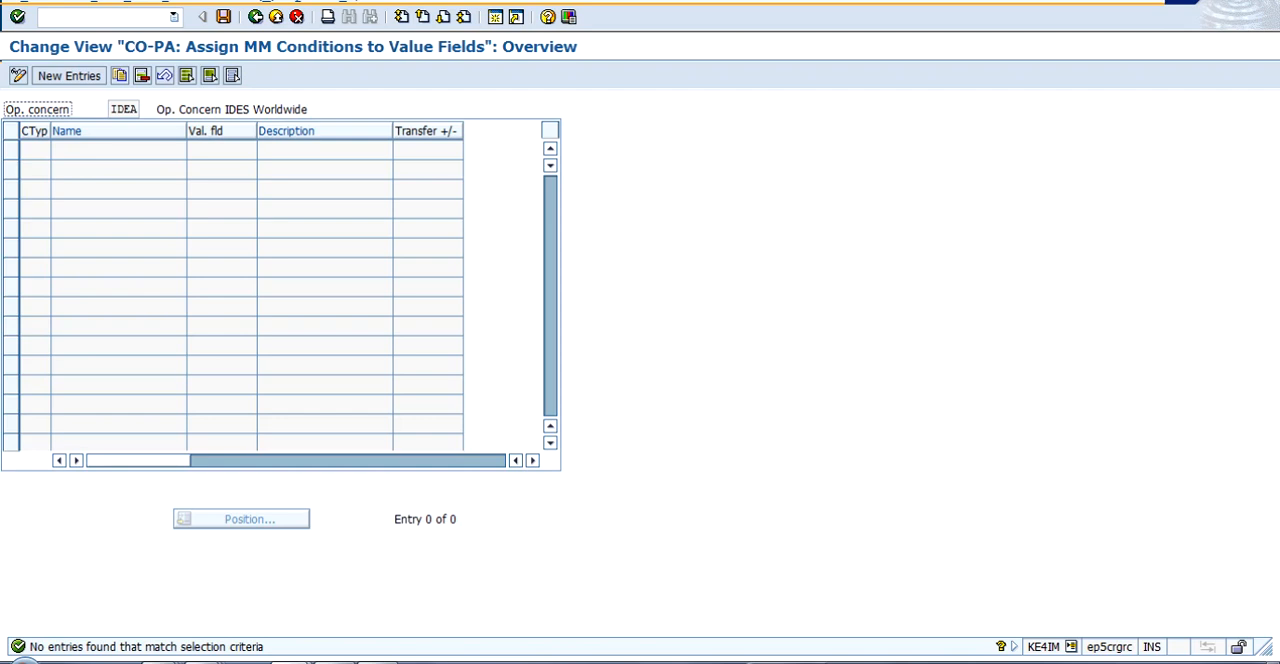
click(255, 16)
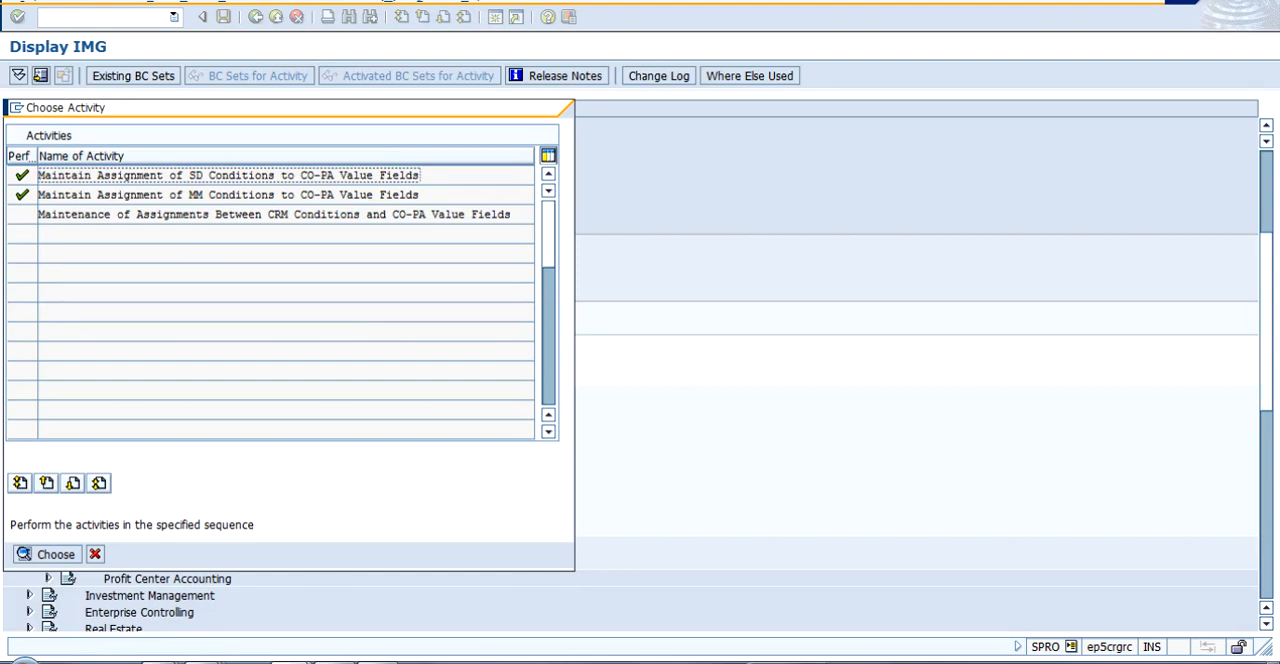
click(222, 175)
click(230, 195)
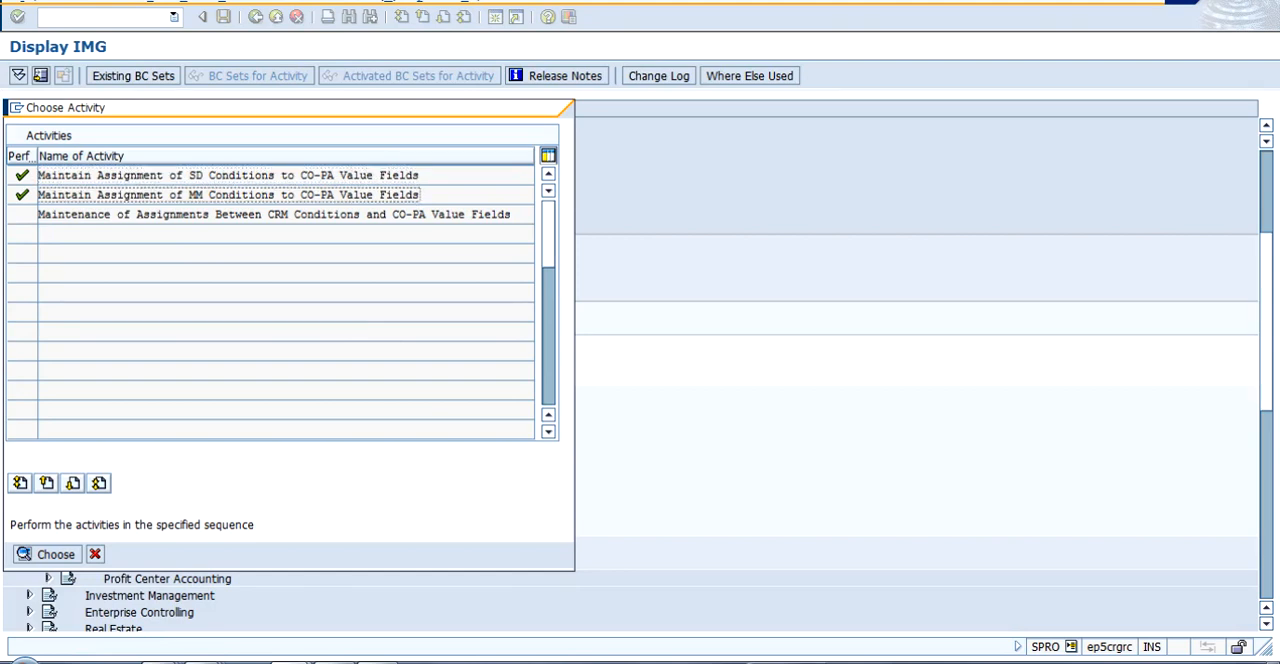
click(249, 214)
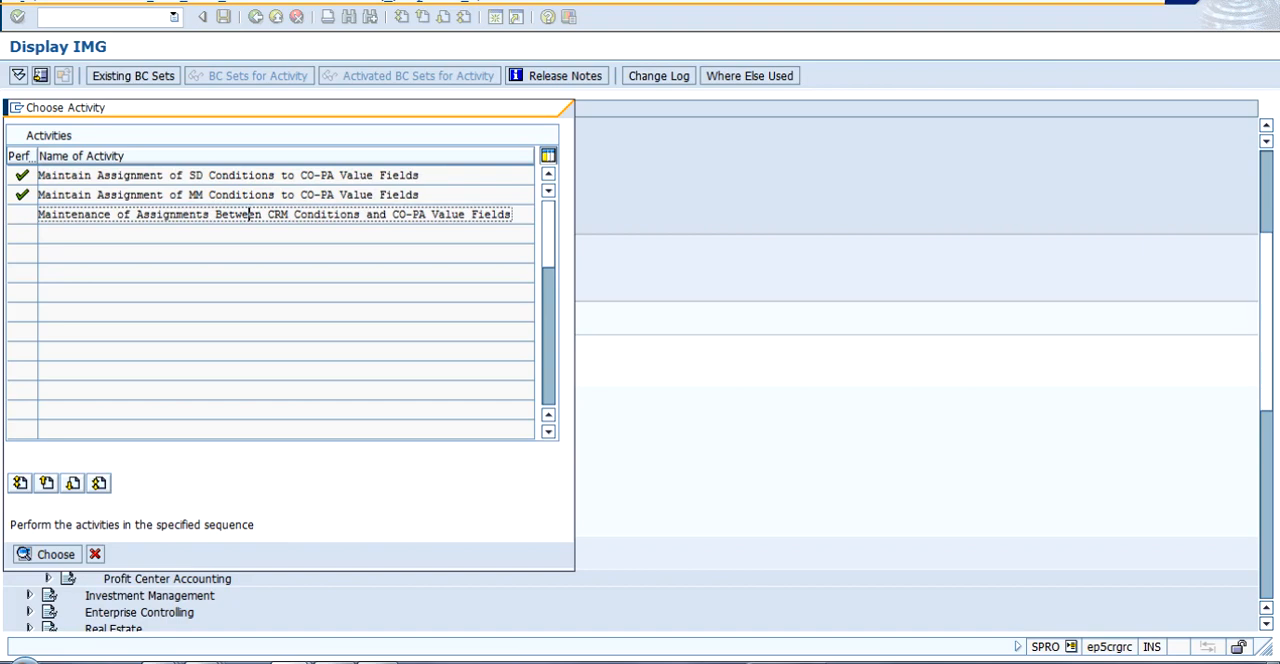
click(95, 554)
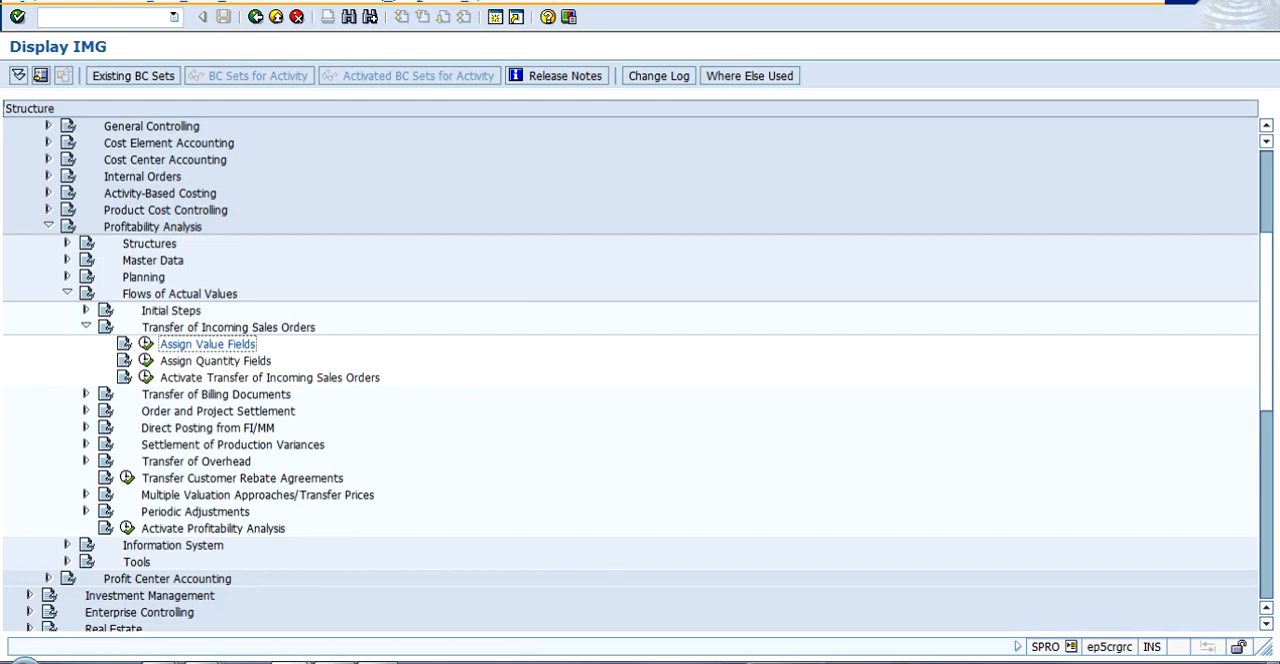
key(alt+Tab)
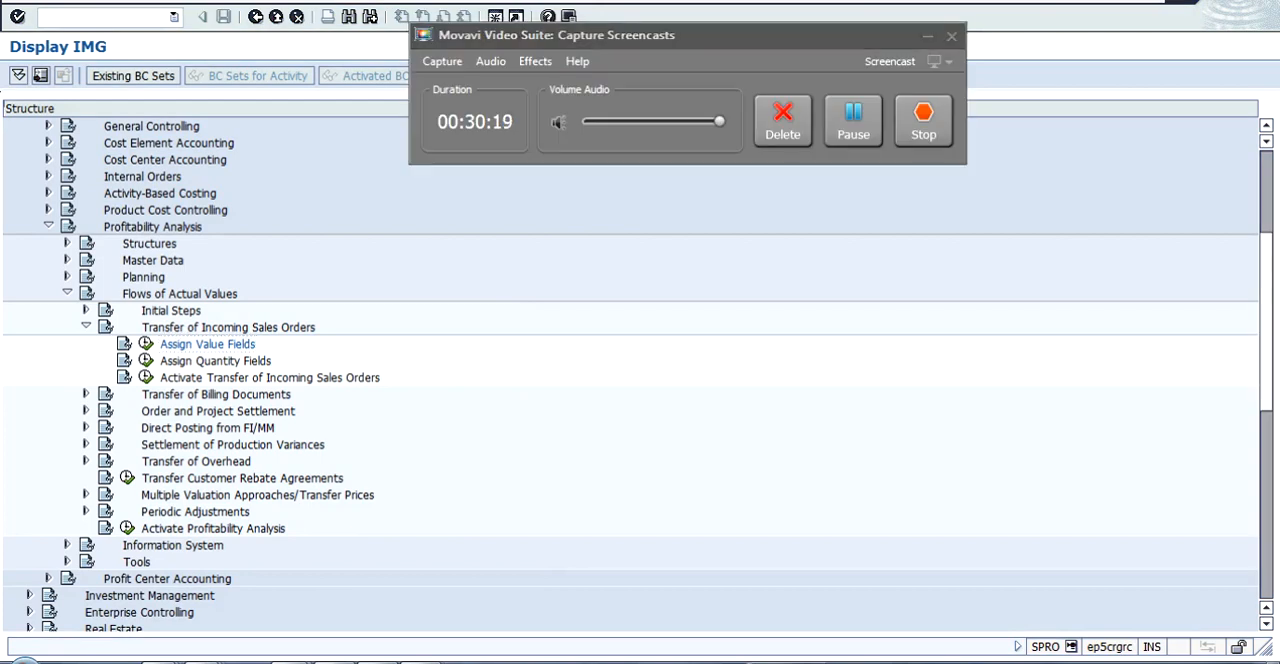
click(853, 121)
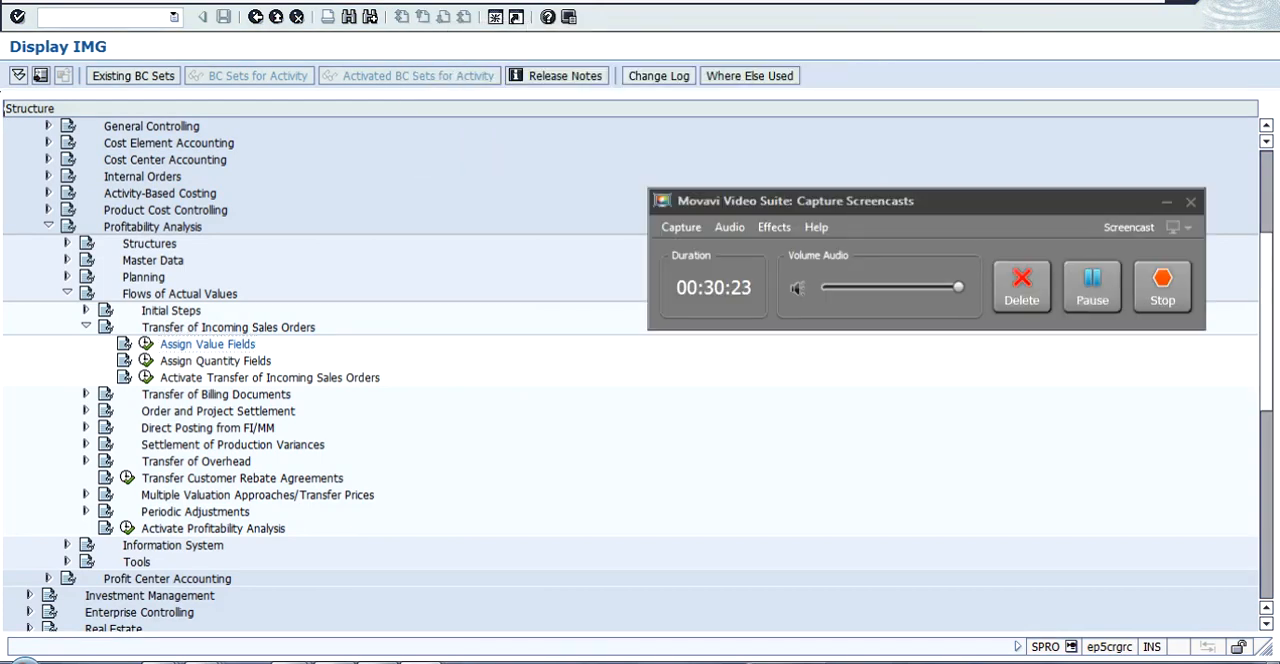
key(alt+Tab)
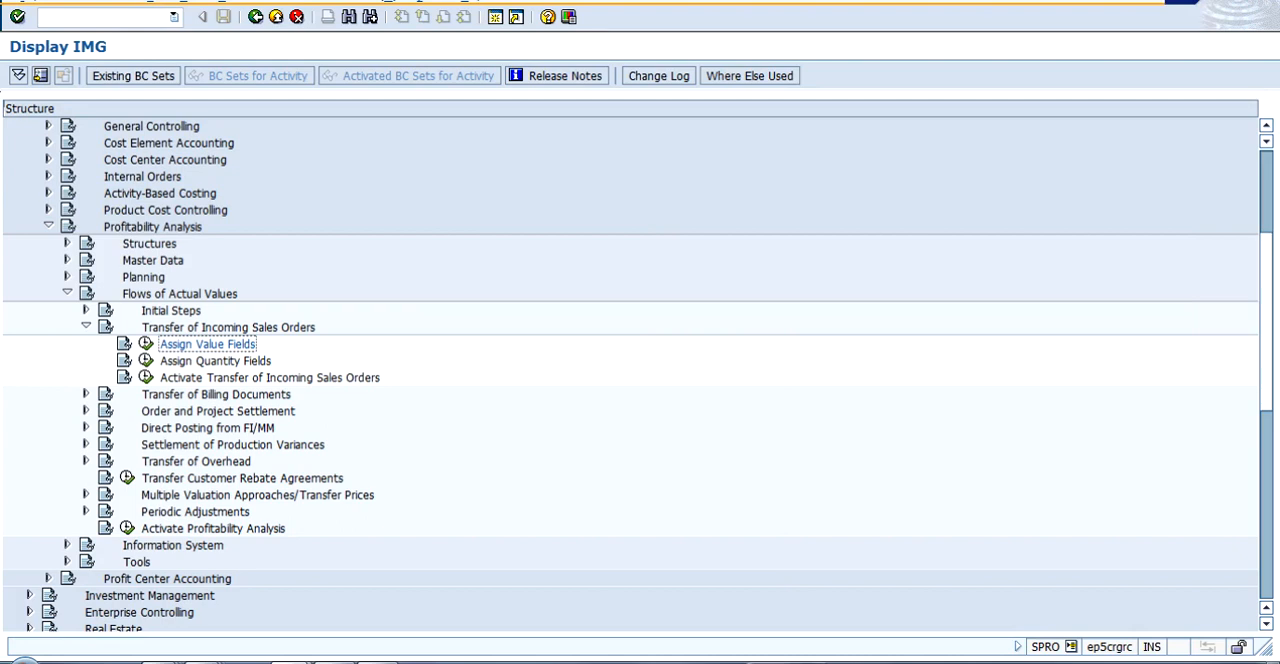
- Open the Assign Quantity Fields activity under Transfer of Incoming Sales Orders
click(215, 361)
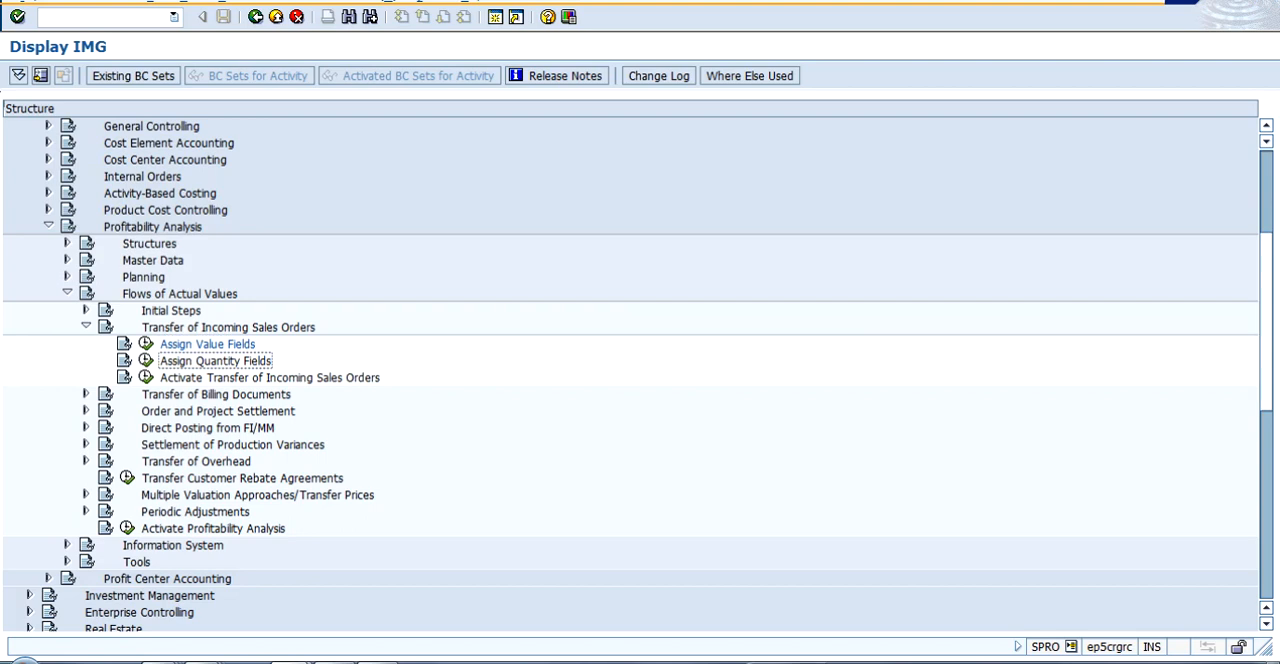
click(146, 361)
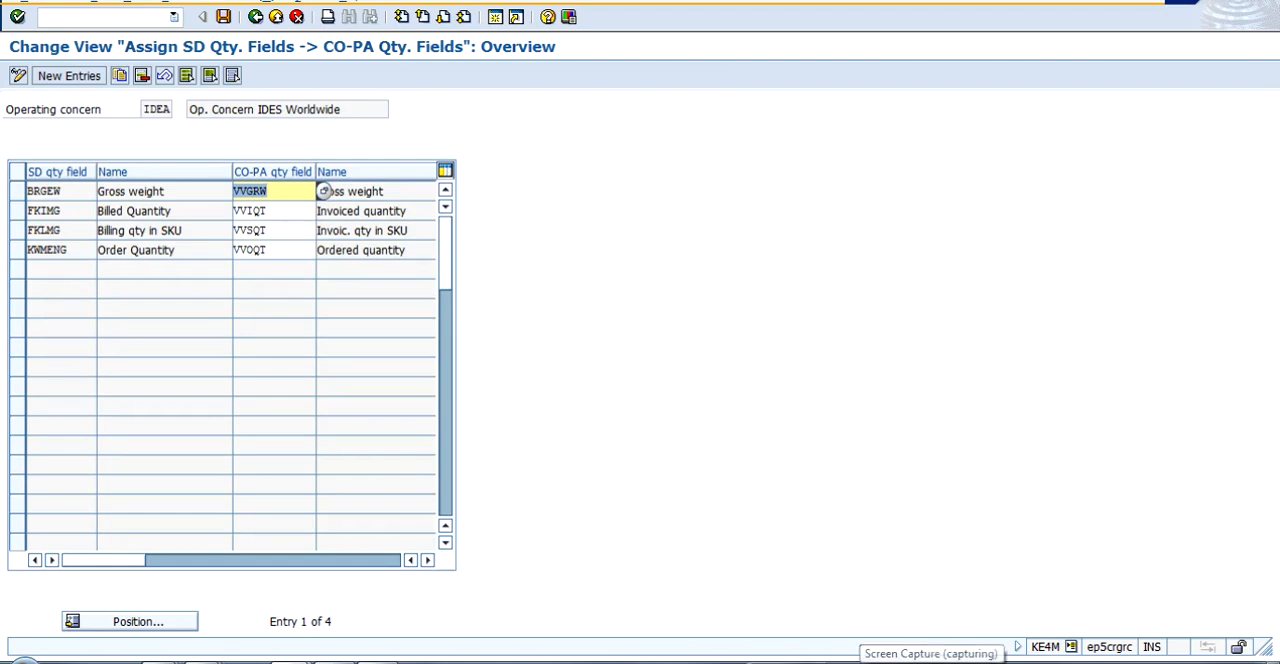
click(935, 661)
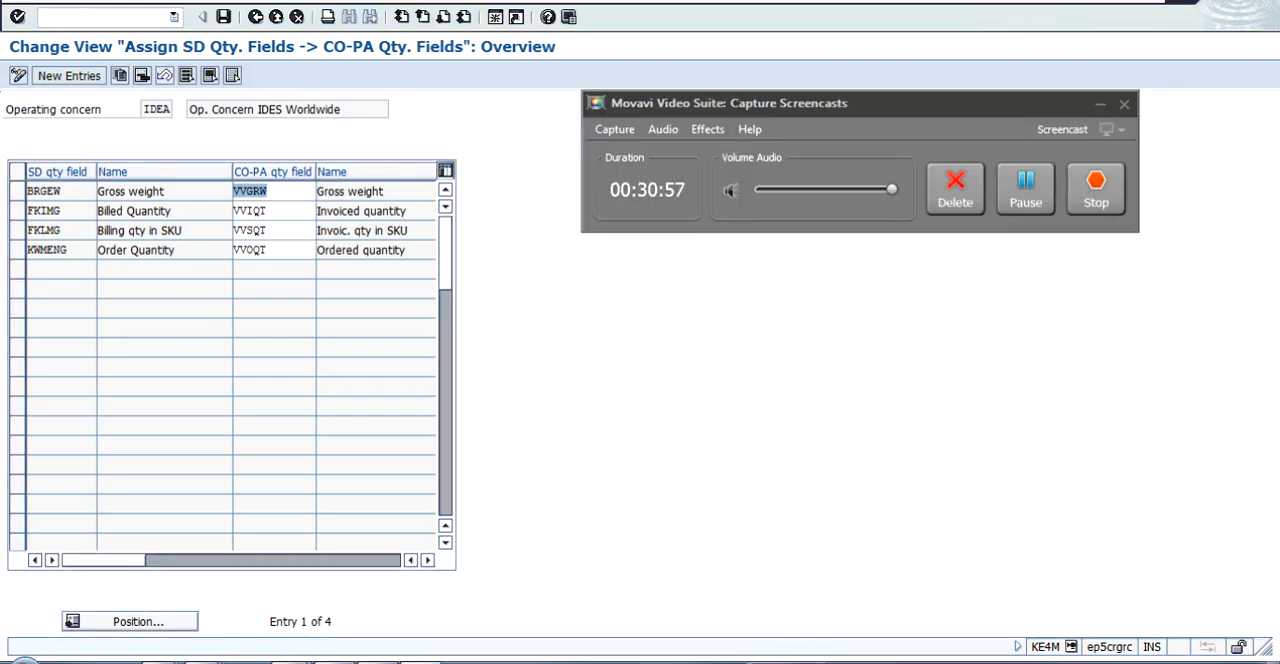
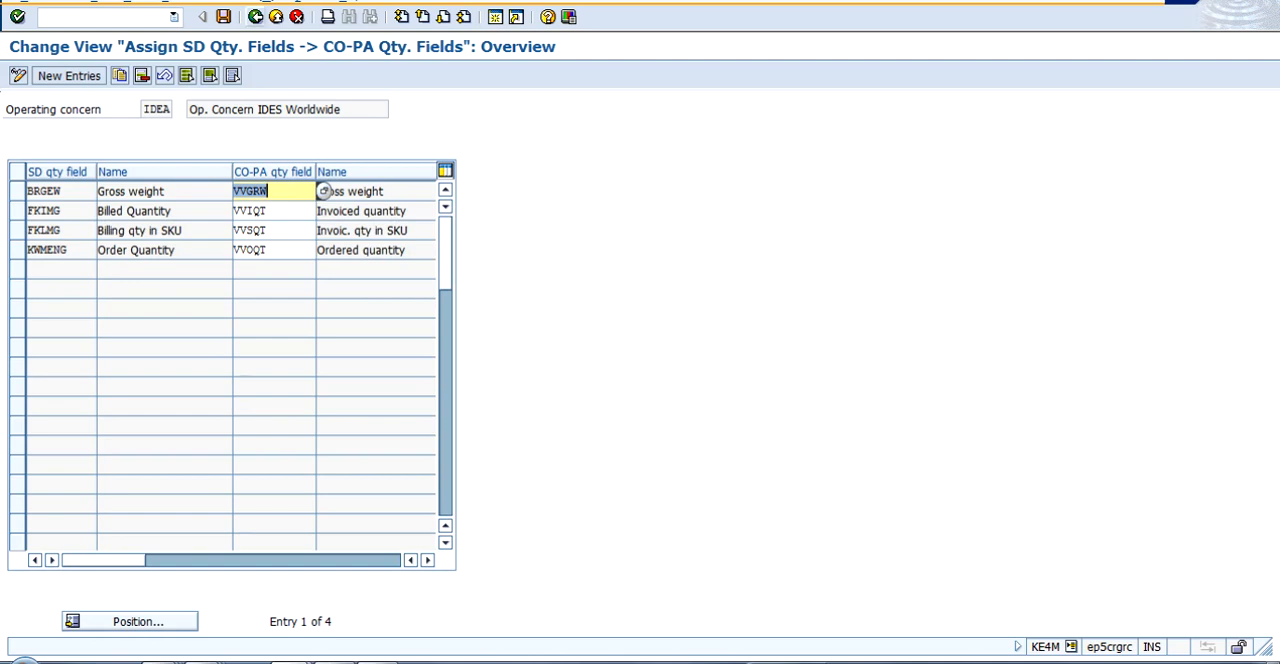
- Return from the quantity field assignment to the IMG structure and expand Transfer of Billing Documents
click(256, 17)
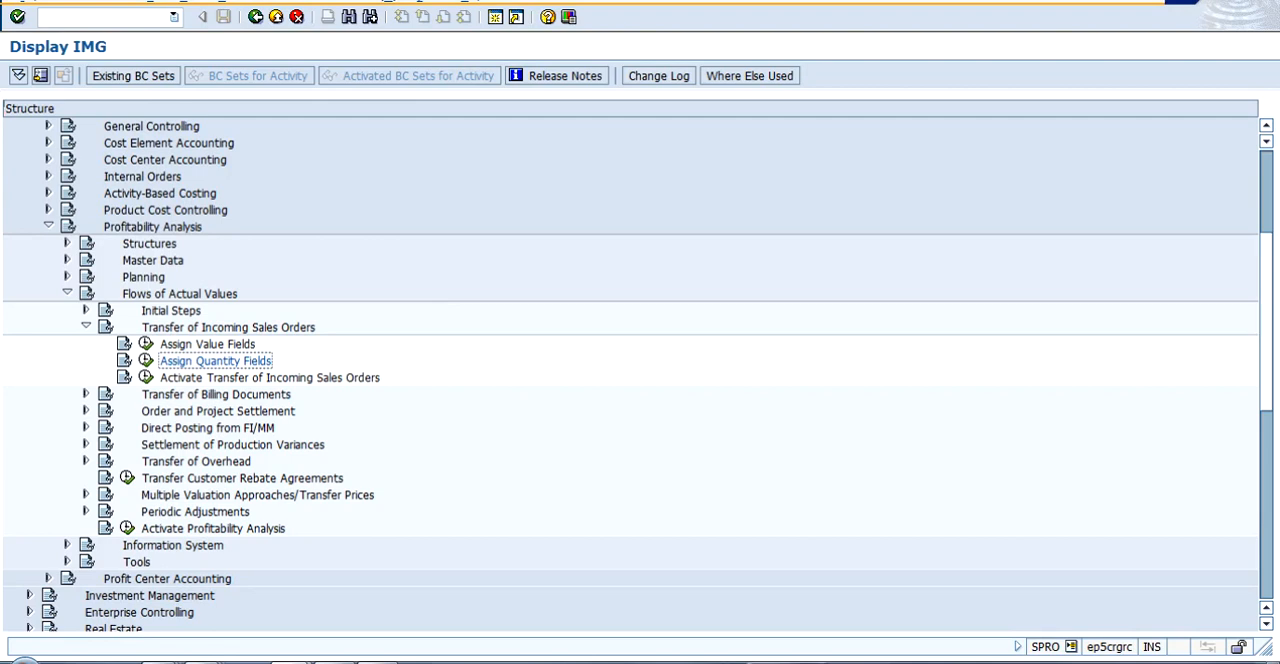
click(86, 327)
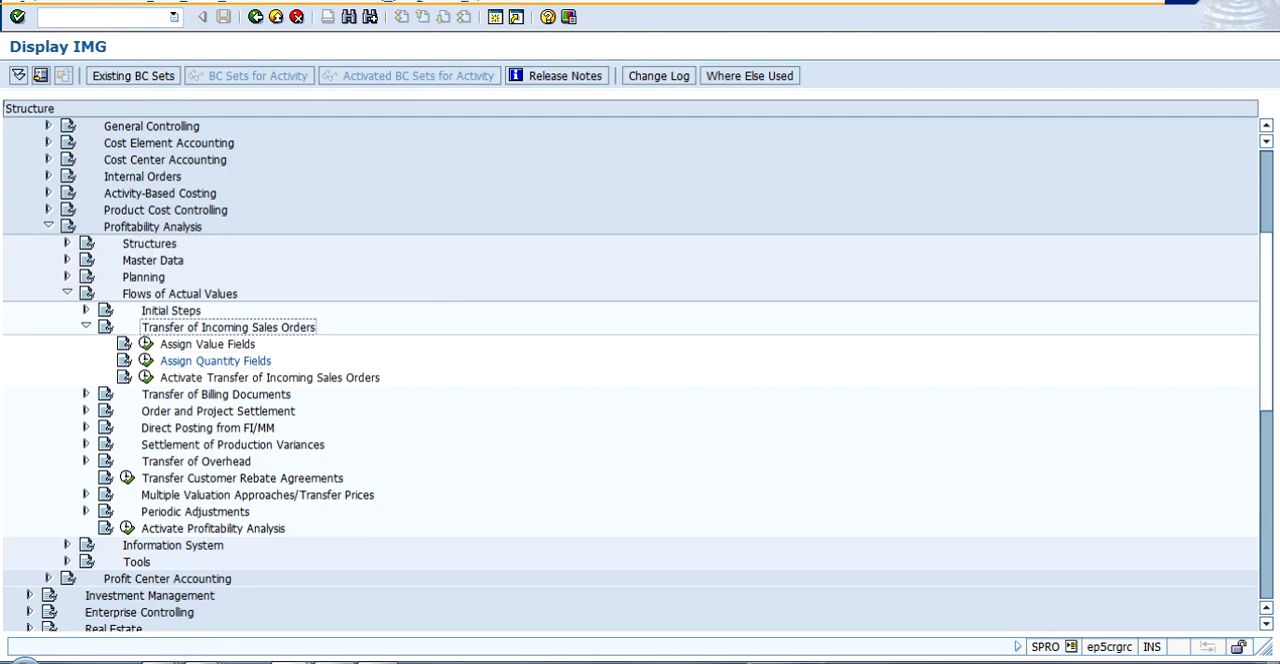
click(86, 394)
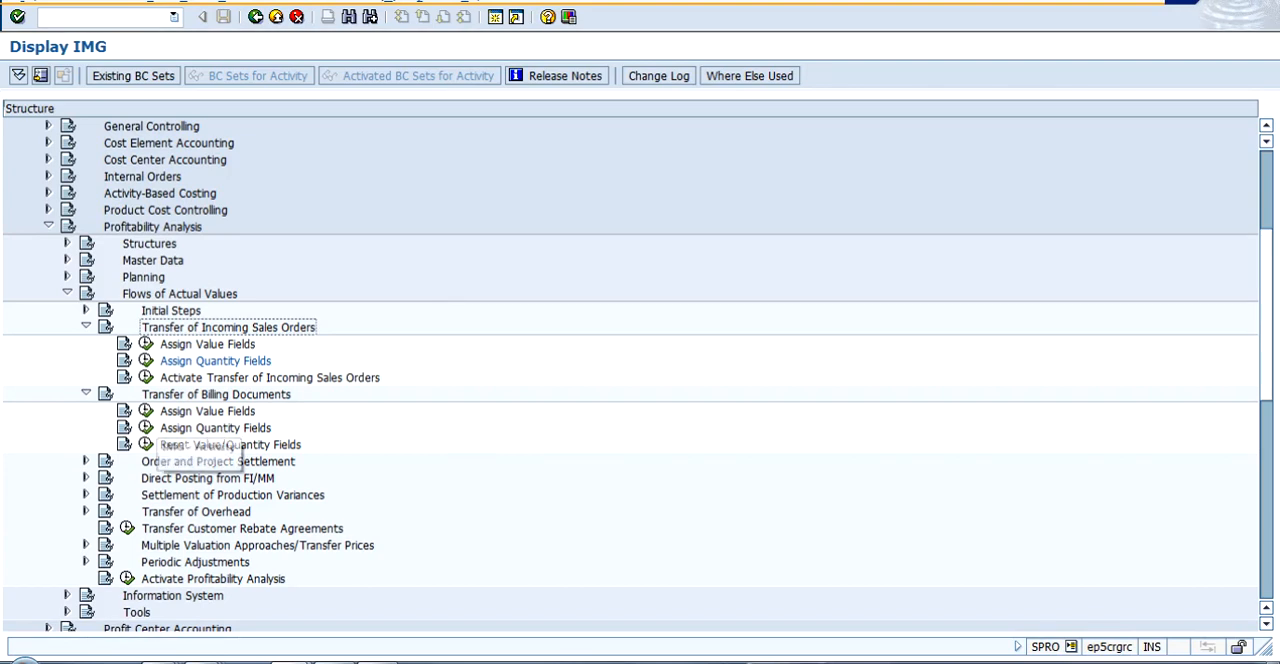
- Check the assignment of SD conditions to CO-PA value fields for billing documents, and return to the IMG structure
click(146, 411)
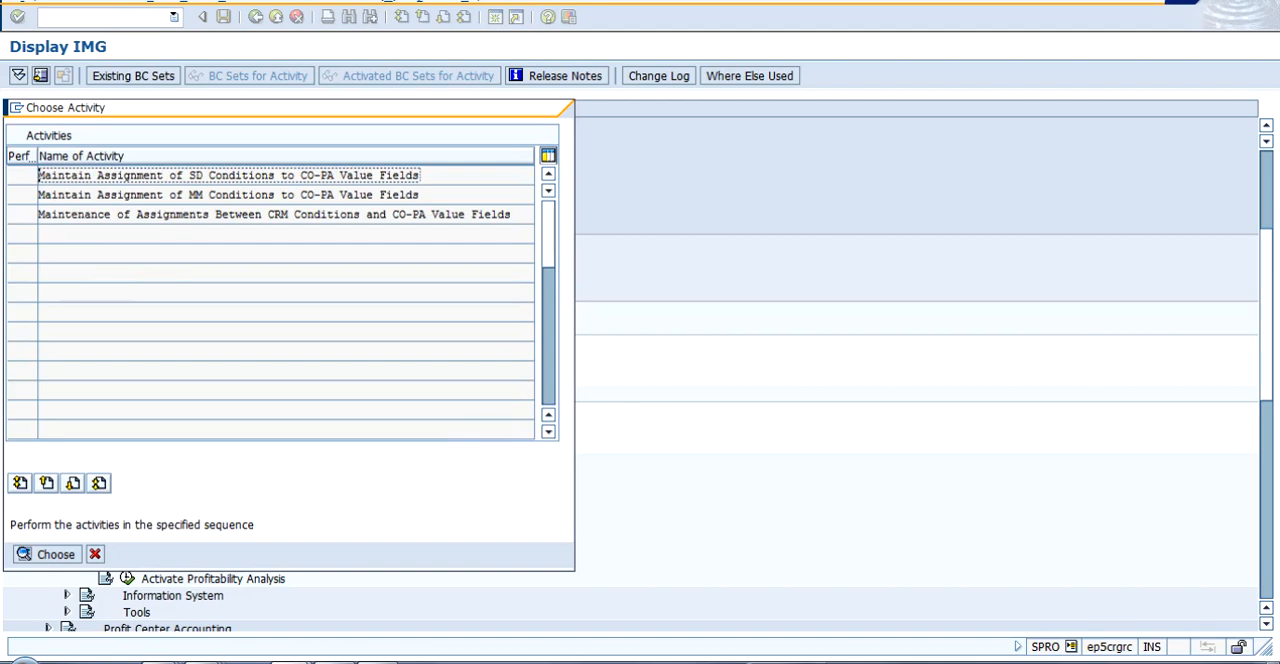
key(Return)
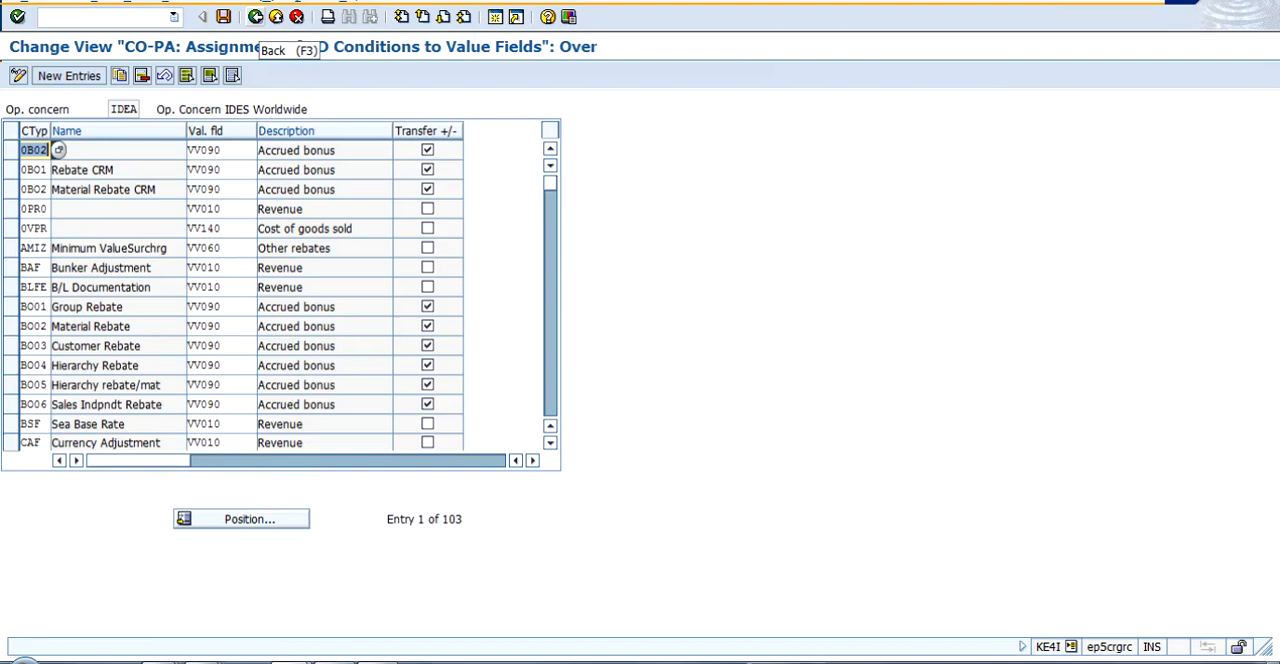
click(256, 17)
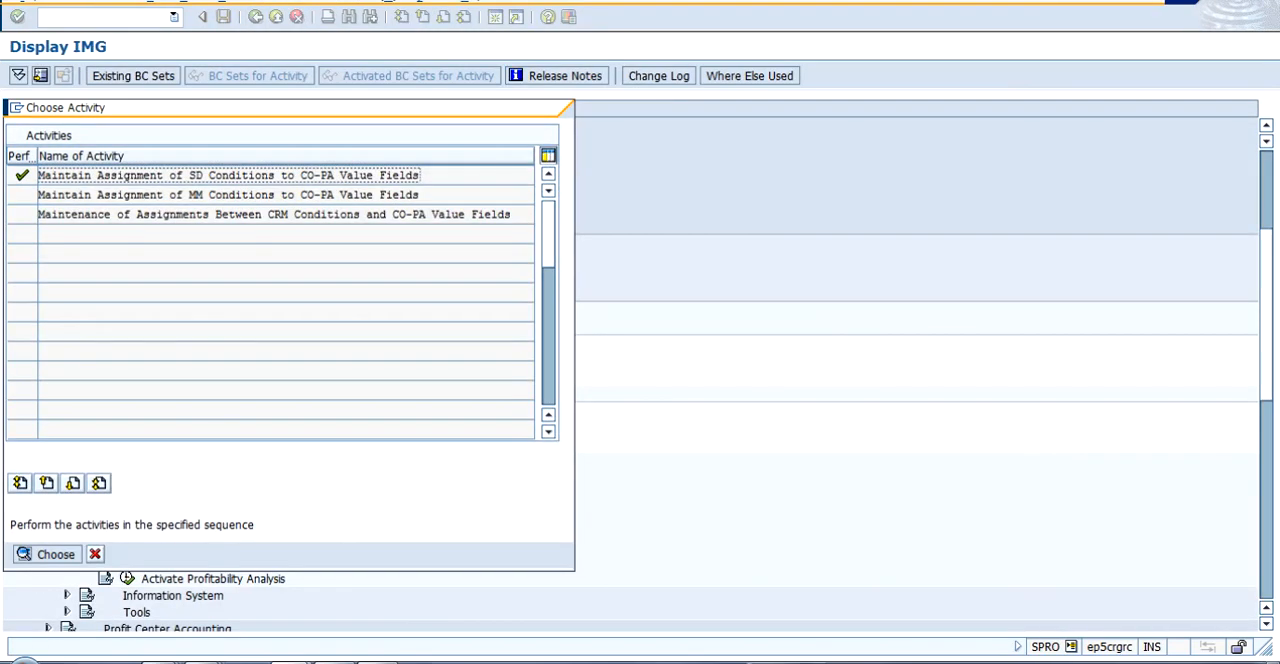
click(95, 554)
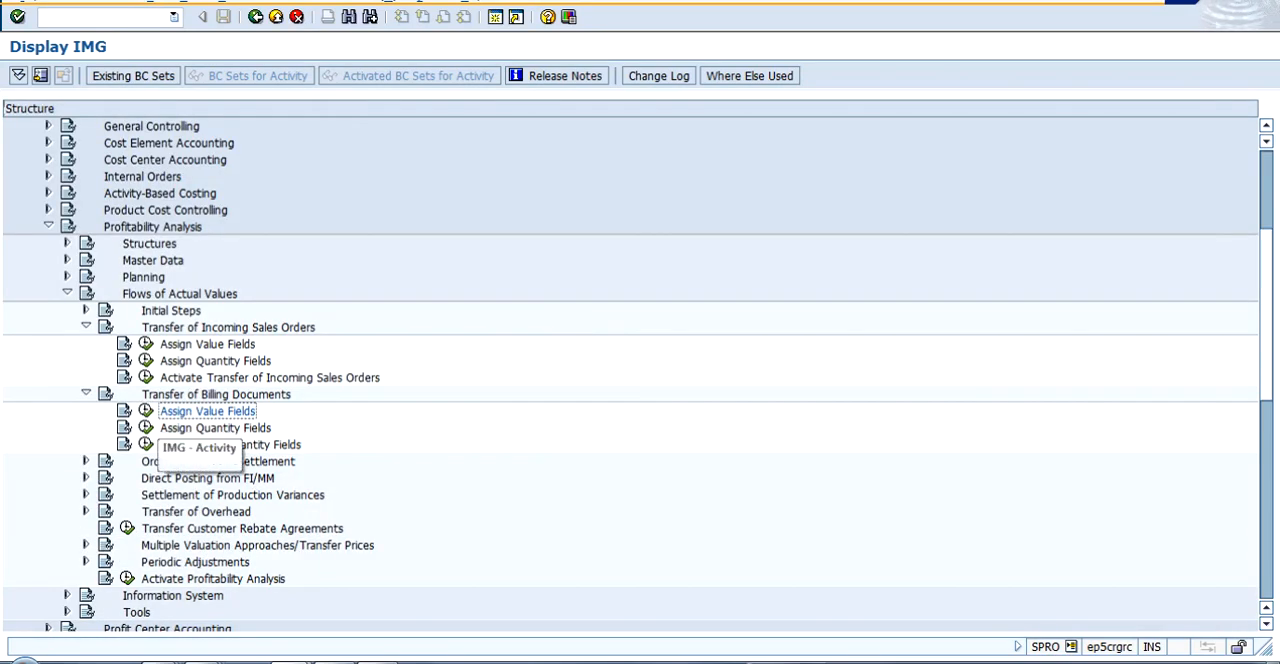
- Check the SD to CO-PA quantity field assignment for billing documents, and collapse the Transfer of Incoming Sales Orders and Transfer of Billing Documents nodes
click(145, 428)
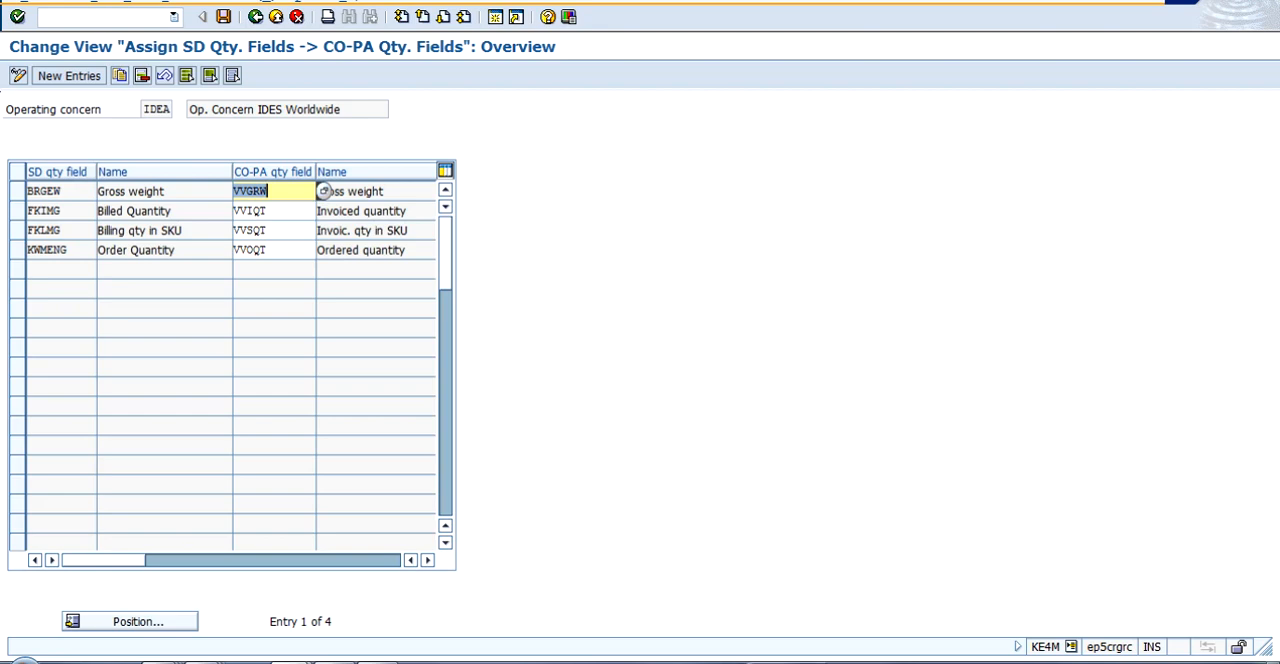
click(255, 17)
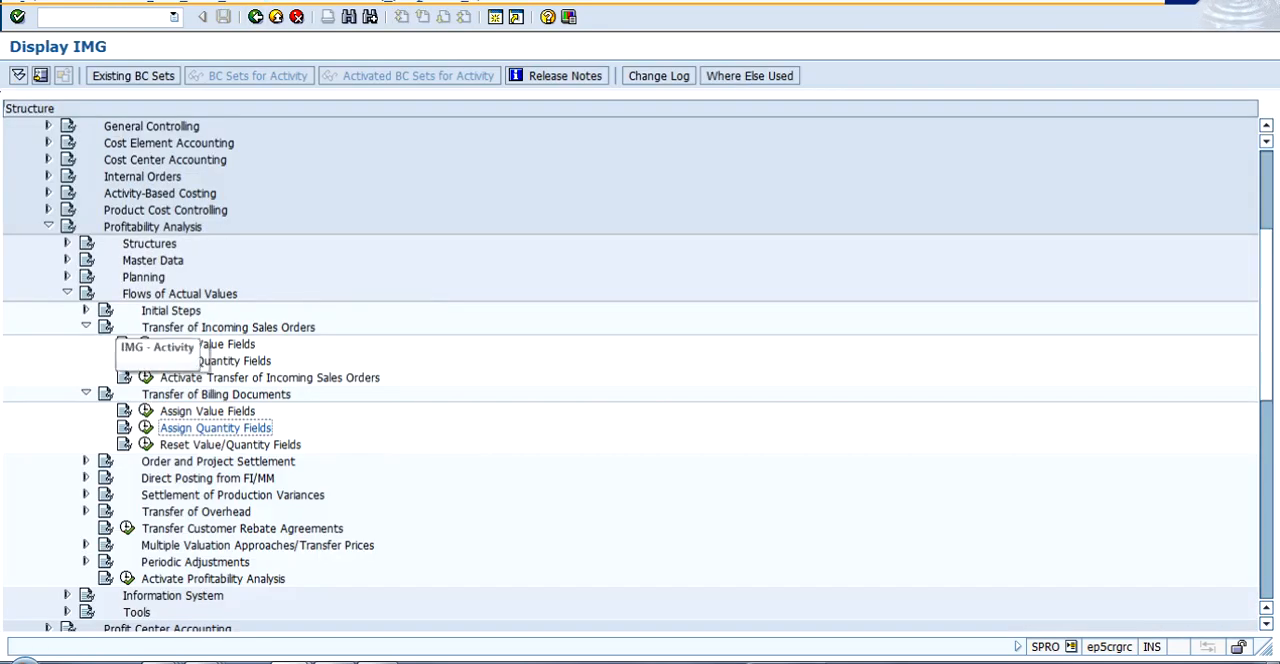
click(86, 326)
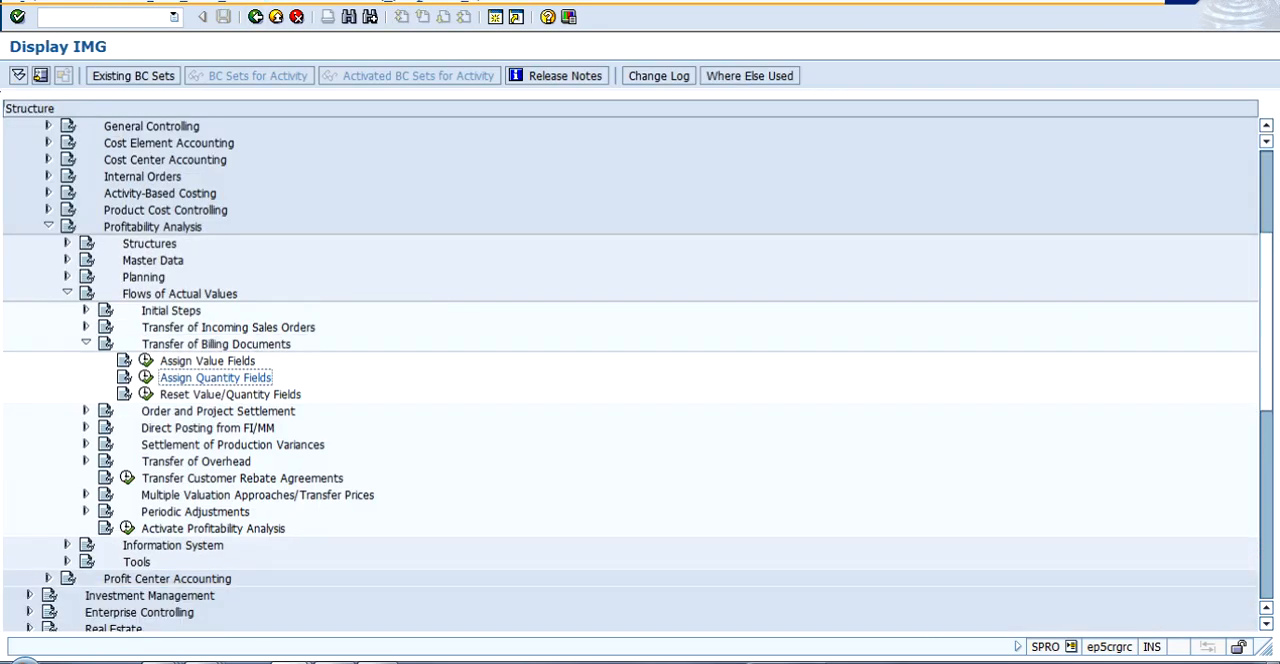
click(86, 343)
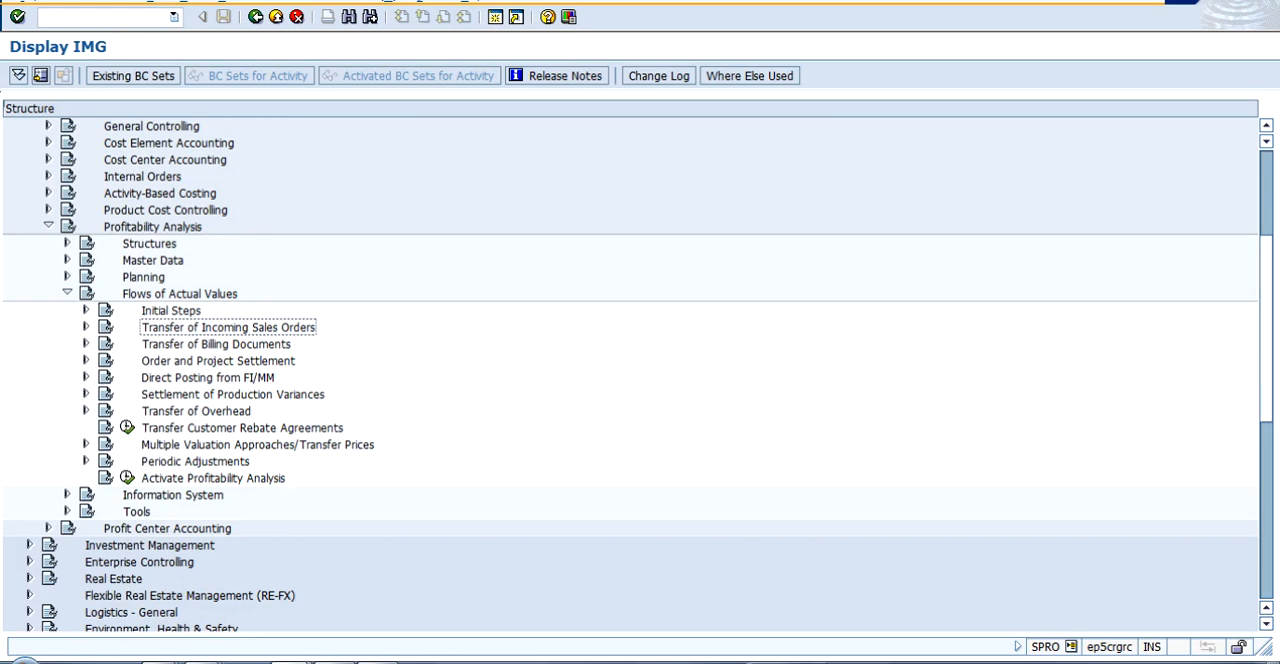
click(216, 344)
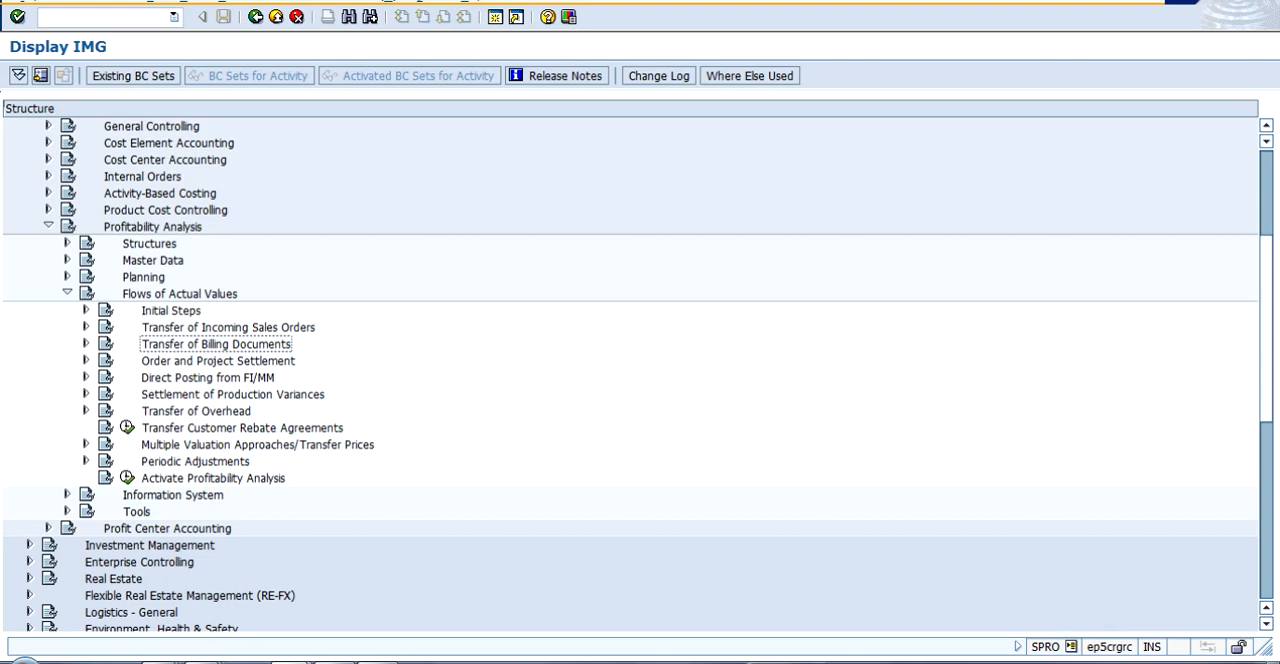
click(940, 662)
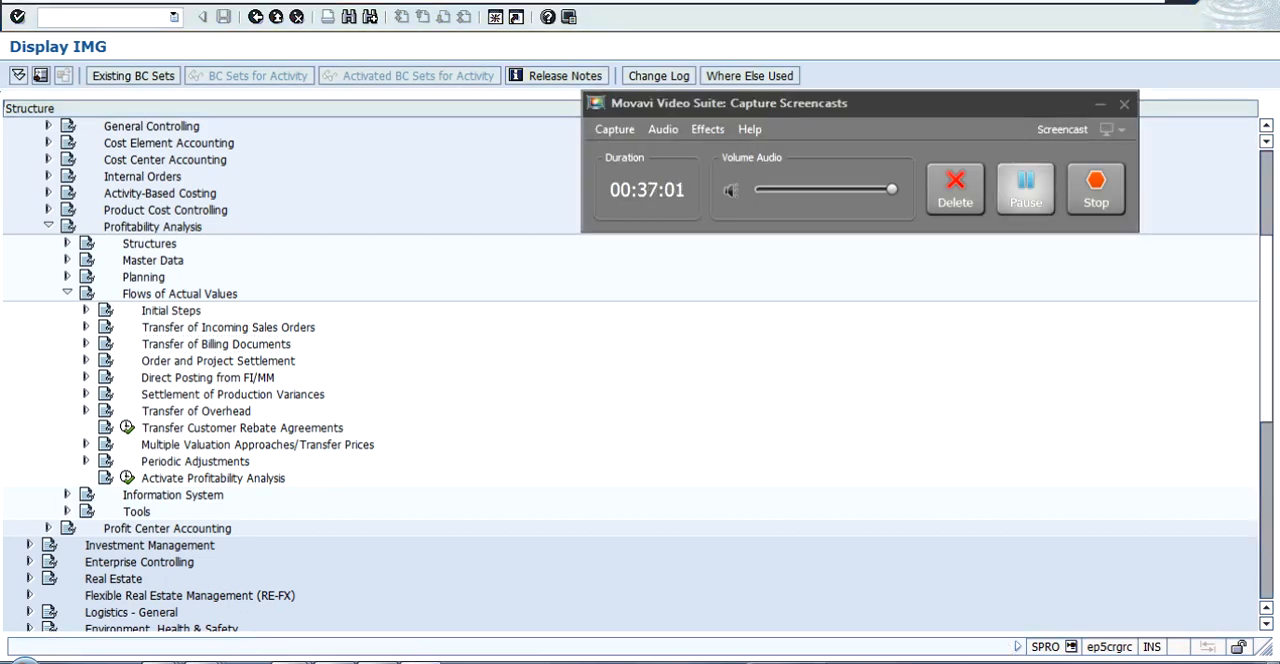
click(216, 344)
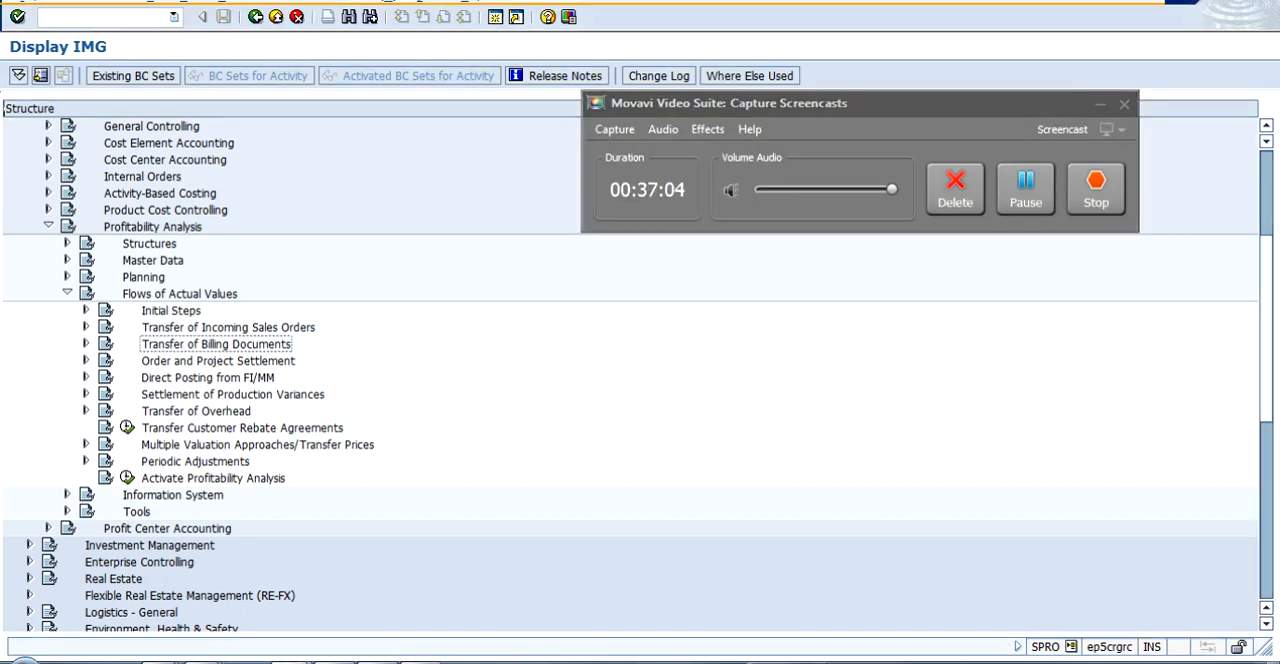